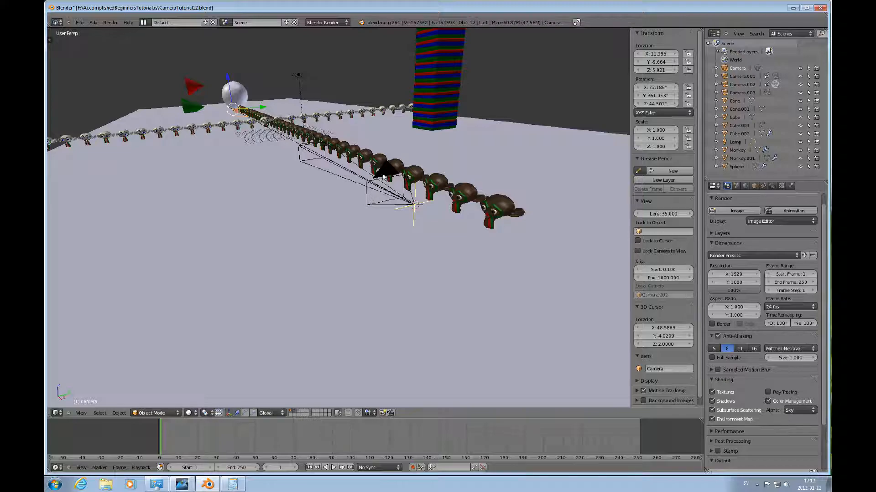
Step: Make Camera.002 the active camera, look through it and display its lens settings before returning to the free perspective view
{"action": "right_click", "coordinate": [383, 176]}
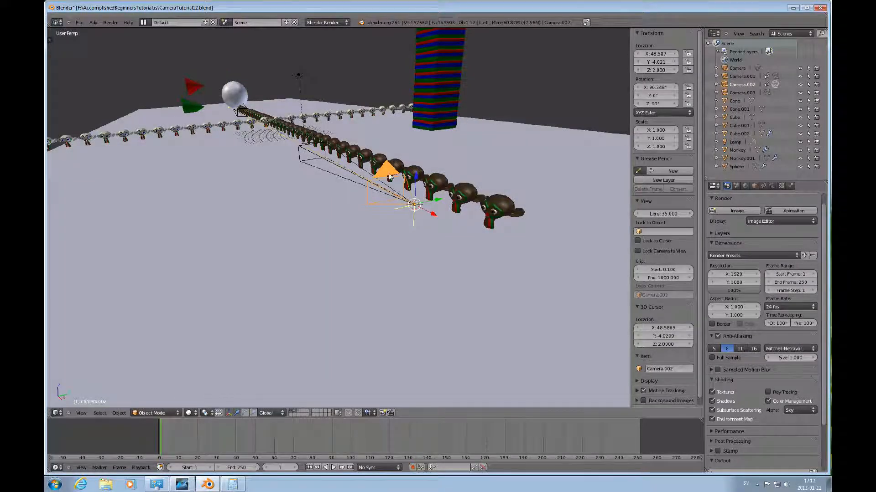
{"action": "key", "text": "ctrl+KP_0"}
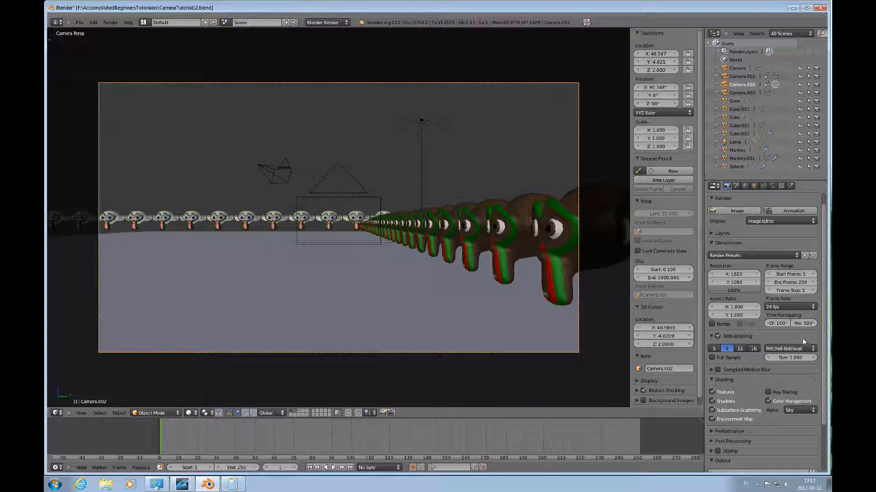
{"action": "left_click", "coordinate": [772, 186]}
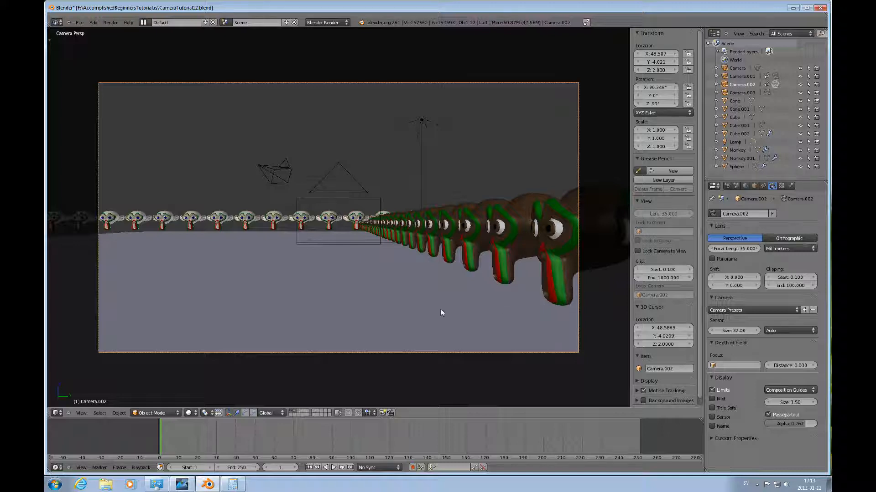
{"action": "key", "text": "KP_0"}
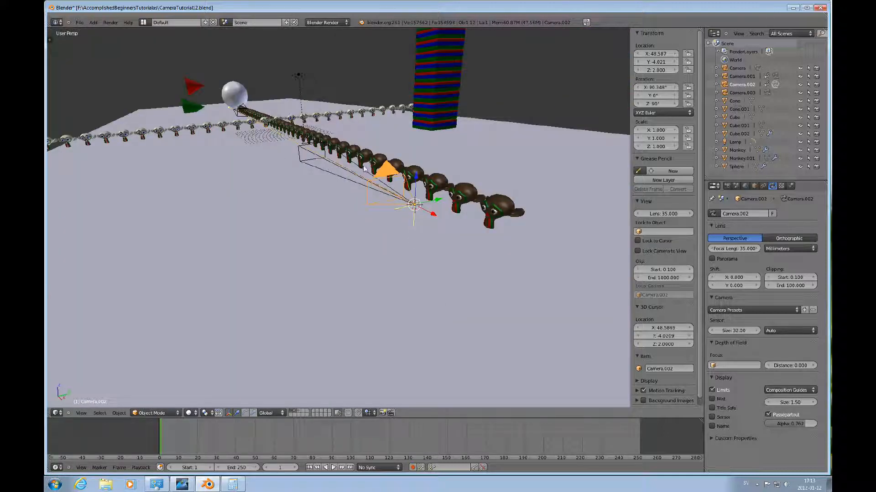
Step: Select the red cone and the green cone in turn, and reselect Camera.002
{"action": "right_click", "coordinate": [193, 86]}
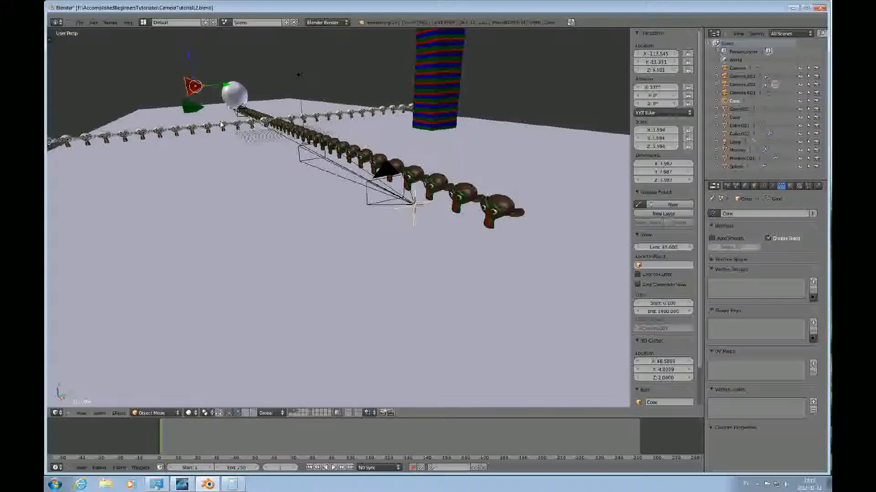
{"action": "right_click", "coordinate": [194, 109]}
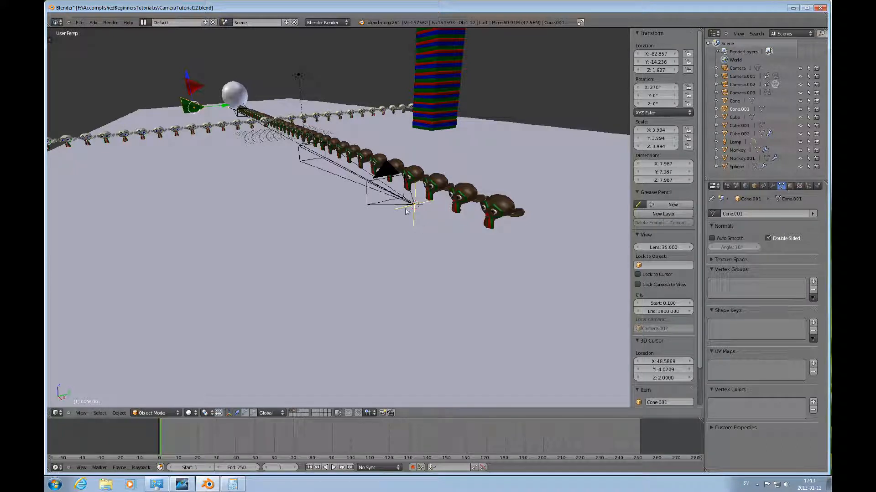
{"action": "right_click", "coordinate": [369, 201]}
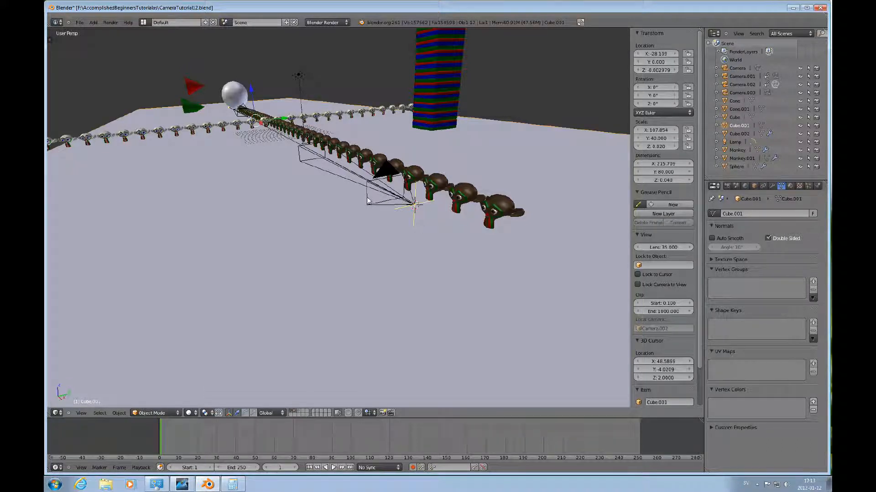
{"action": "right_click", "coordinate": [367, 200]}
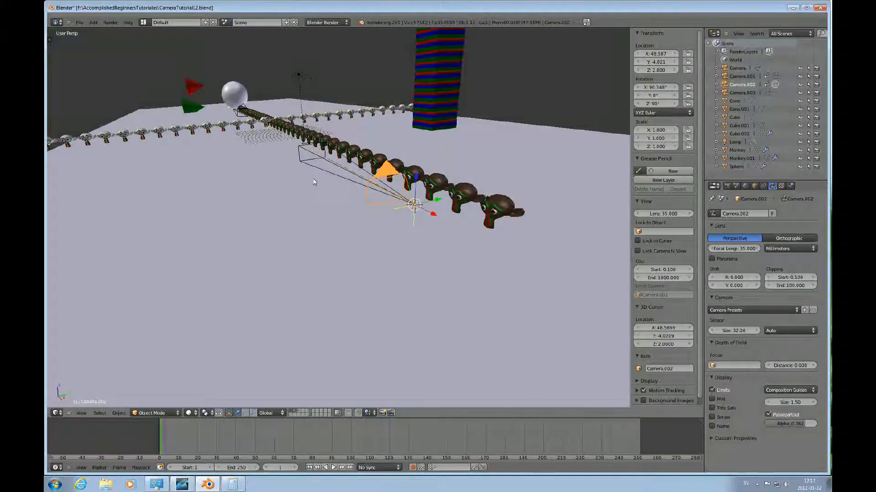
Step: Look through Camera.002, select Camera.003 in that view and make it the active camera
{"action": "scroll", "coordinate": [311, 175], "scroll_direction": "down", "scroll_amount": 2}
{"action": "middle_click_drag", "start_coordinate": [313, 163], "coordinate": [387, 224]}
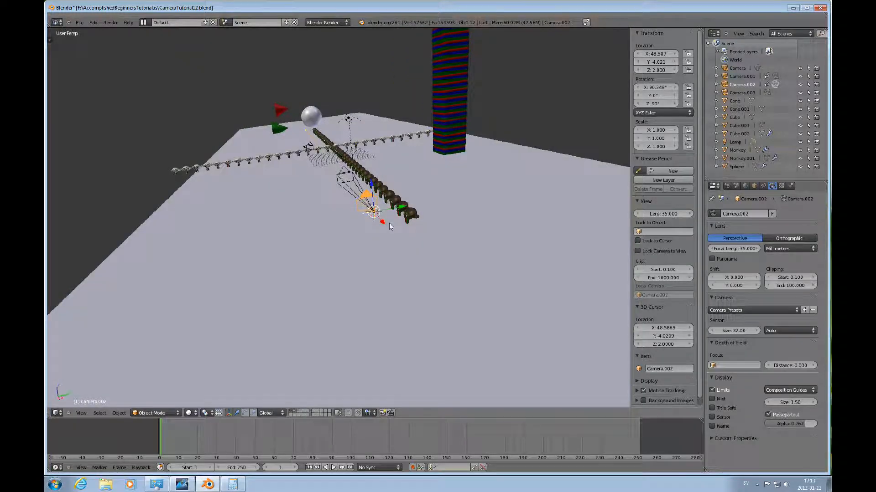
{"action": "key", "text": "KP_0"}
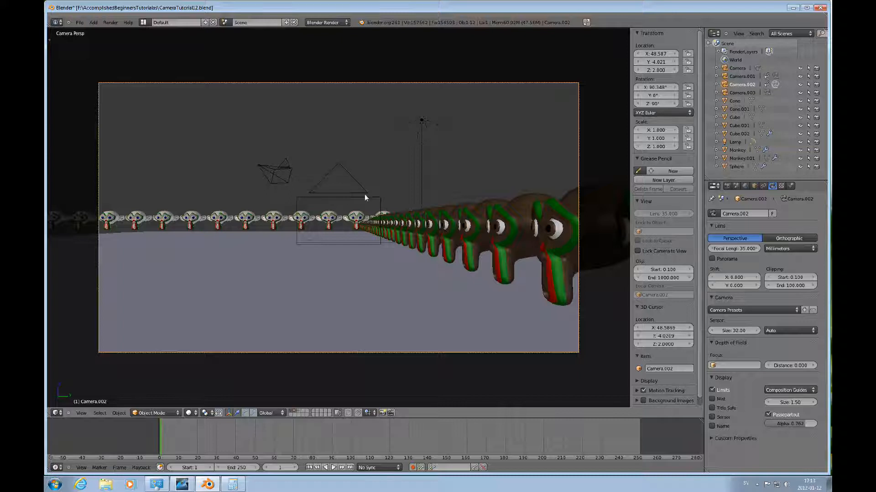
{"action": "right_click", "coordinate": [375, 199]}
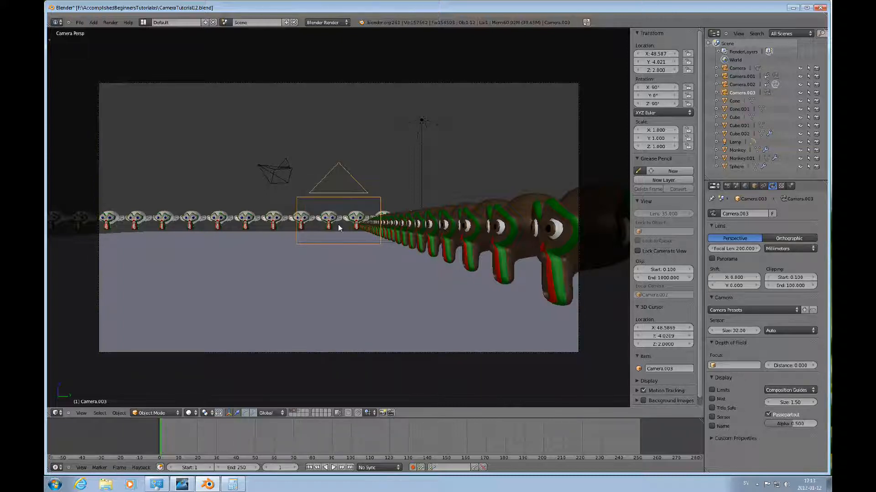
{"action": "key", "text": "ctrl+KP_0"}
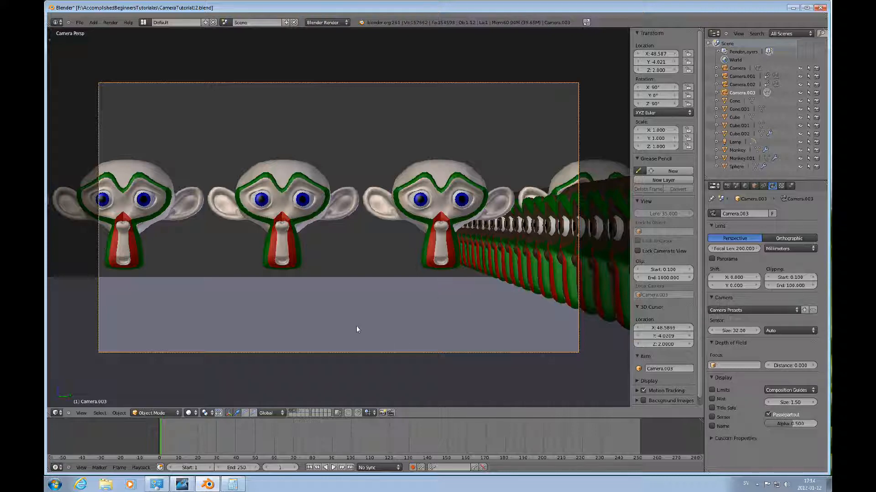
Step: Select the outer frame of Camera.002 from within the Camera.003 view and make Camera.002 active again
{"action": "scroll", "coordinate": [355, 333], "scroll_direction": "down", "scroll_amount": 8}
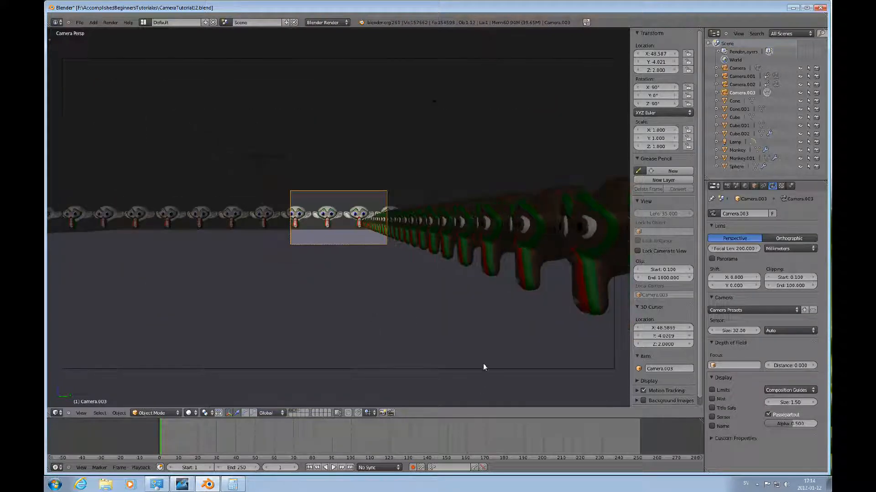
{"action": "right_click", "coordinate": [482, 368]}
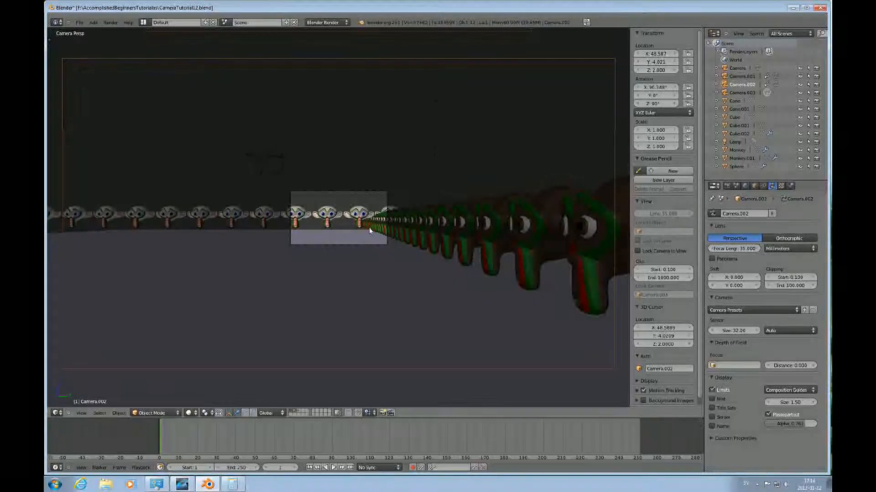
{"action": "key", "text": "ctrl+KP_0"}
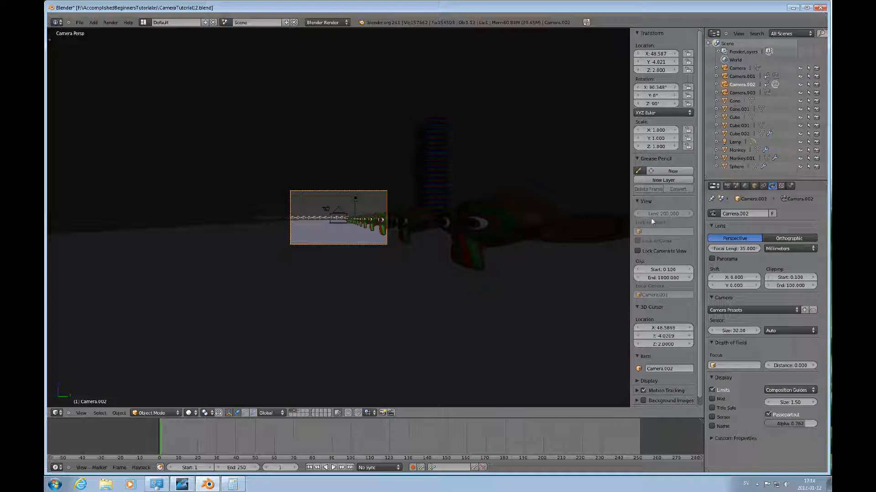
Step: Leave the camera view, inspect the scene from outside and set the viewport lens to 35
{"action": "key", "text": "KP_0"}
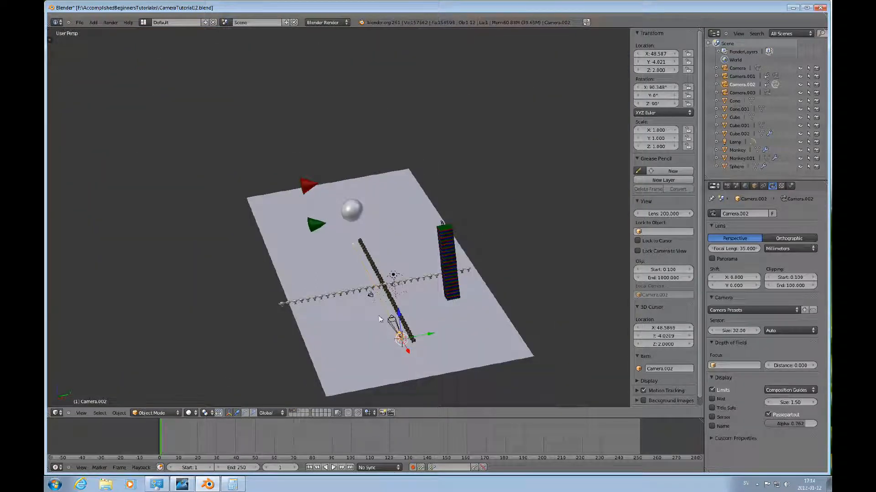
{"action": "middle_click_drag", "start_coordinate": [383, 317], "coordinate": [403, 286]}
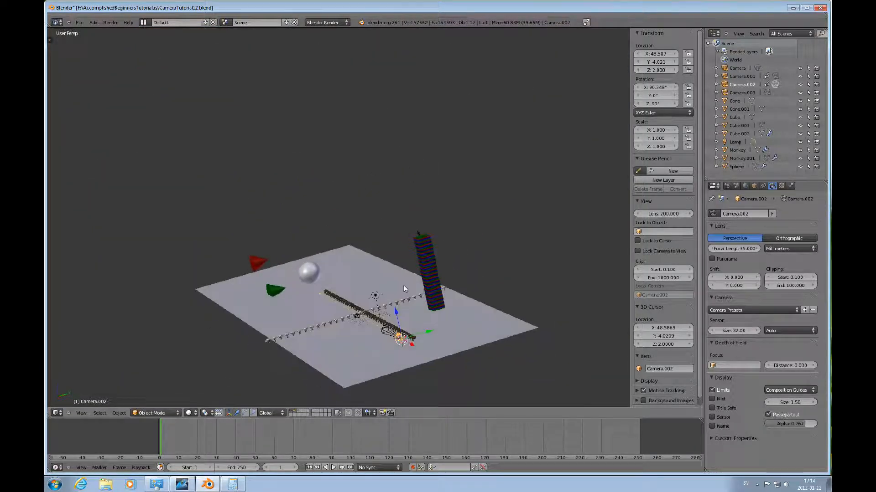
{"action": "scroll", "coordinate": [403, 285], "scroll_direction": "up", "scroll_amount": 5}
{"action": "scroll", "coordinate": [403, 285], "scroll_direction": "down", "scroll_amount": 7}
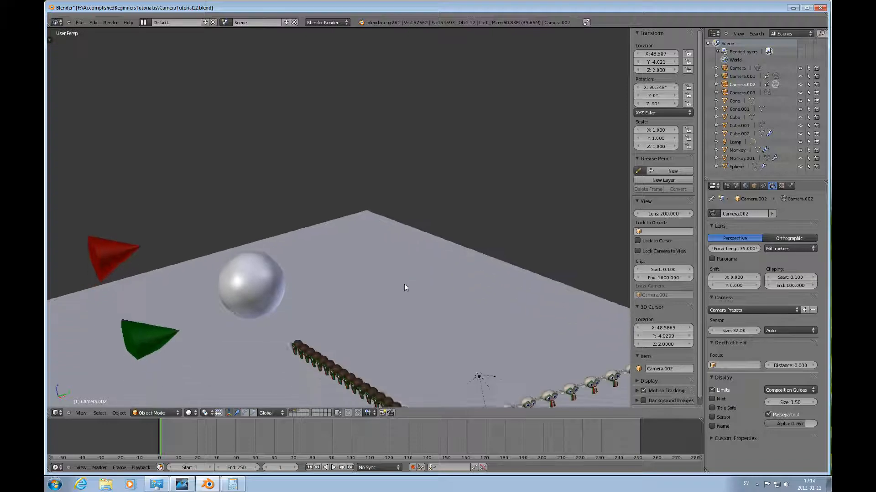
{"action": "scroll", "coordinate": [431, 279], "scroll_direction": "down", "scroll_amount": 4}
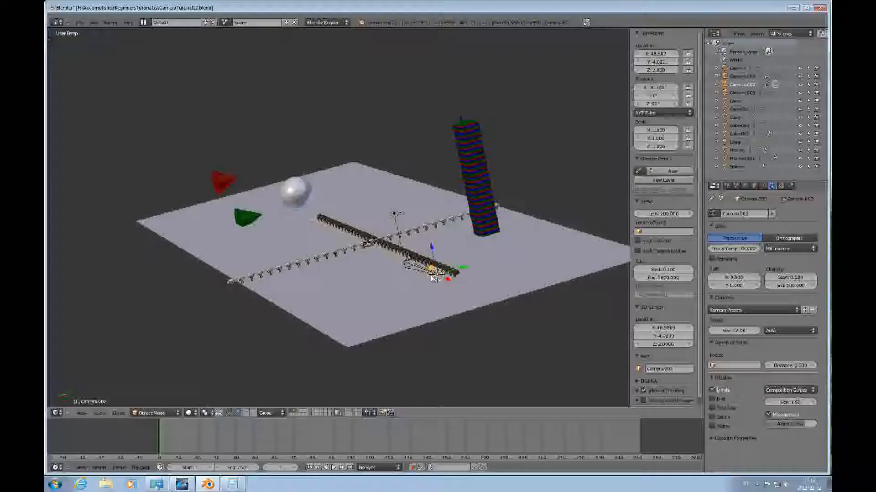
{"action": "scroll", "coordinate": [452, 269], "scroll_direction": "up", "scroll_amount": 5}
{"action": "scroll", "coordinate": [474, 258], "scroll_direction": "down", "scroll_amount": 4}
{"action": "middle_click_drag", "start_coordinate": [475, 258], "coordinate": [609, 245]}
{"action": "left_click", "coordinate": [666, 215]}
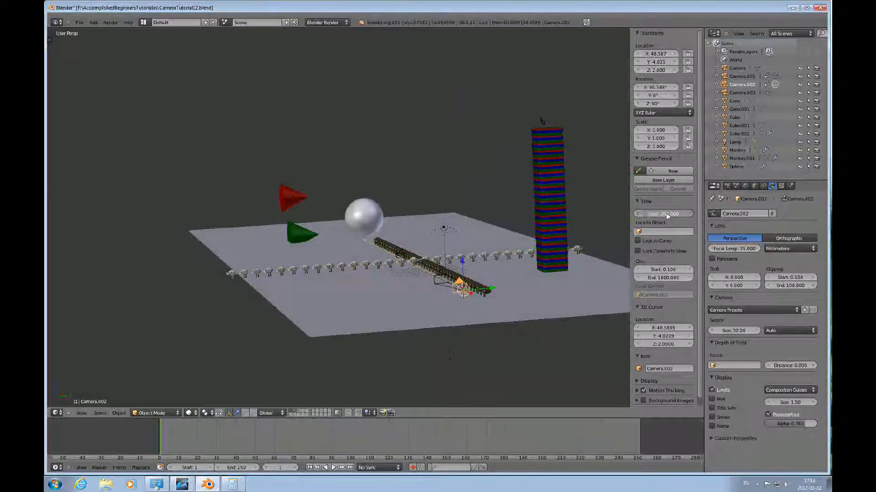
{"action": "type", "text": "35"}
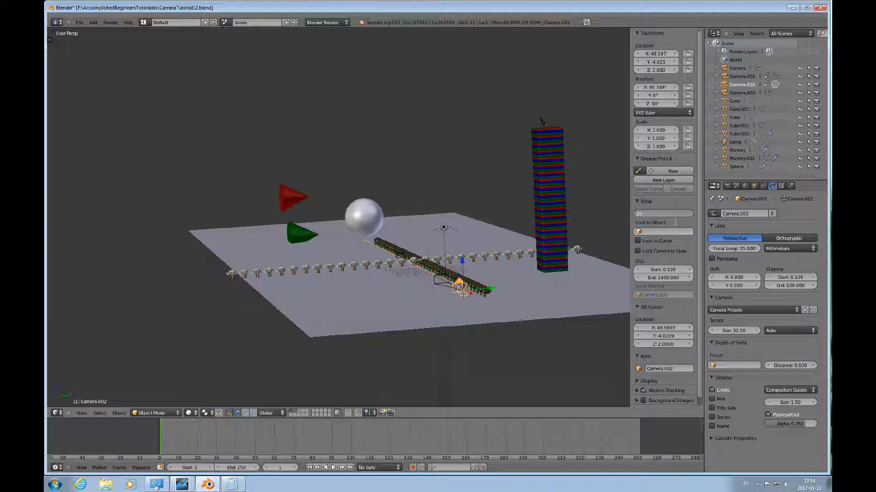
{"action": "key", "text": "Return"}
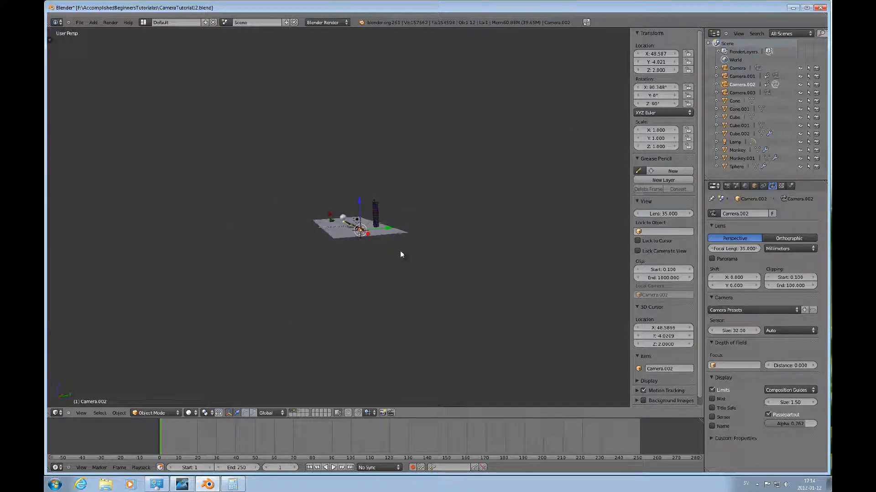
Step: Make the ground plane Cube.001 the active camera and return to the free perspective view of the scene
{"action": "scroll", "coordinate": [400, 254], "scroll_direction": "up", "scroll_amount": 8}
{"action": "scroll", "coordinate": [456, 289], "scroll_direction": "down", "scroll_amount": 3}
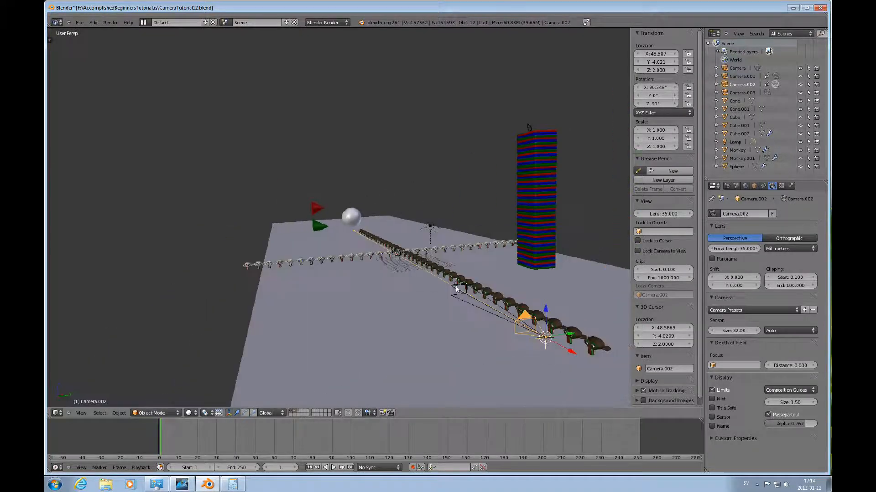
{"action": "mouse_move", "coordinate": [456, 289]}
{"action": "middle_mouse_down"}
{"action": "mouse_move", "coordinate": [431, 297]}
{"action": "mouse_move", "coordinate": [453, 286]}
{"action": "mouse_move", "coordinate": [441, 294]}
{"action": "middle_mouse_up"}
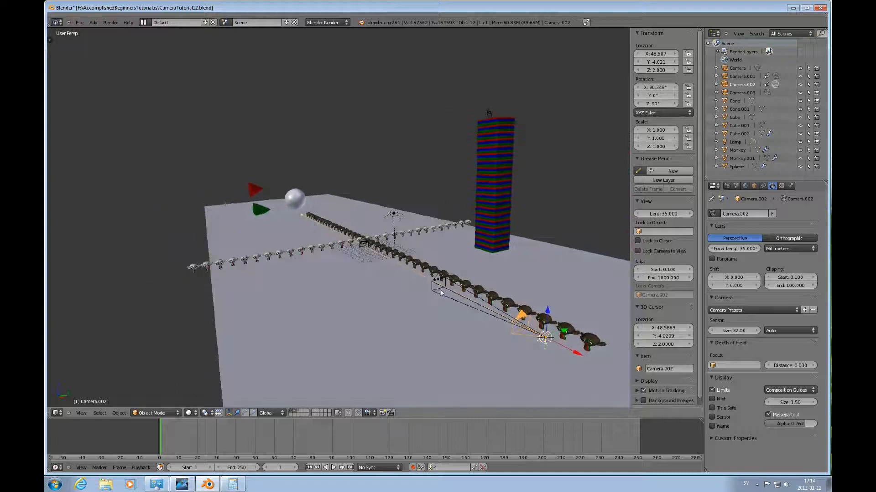
{"action": "right_click", "coordinate": [370, 292]}
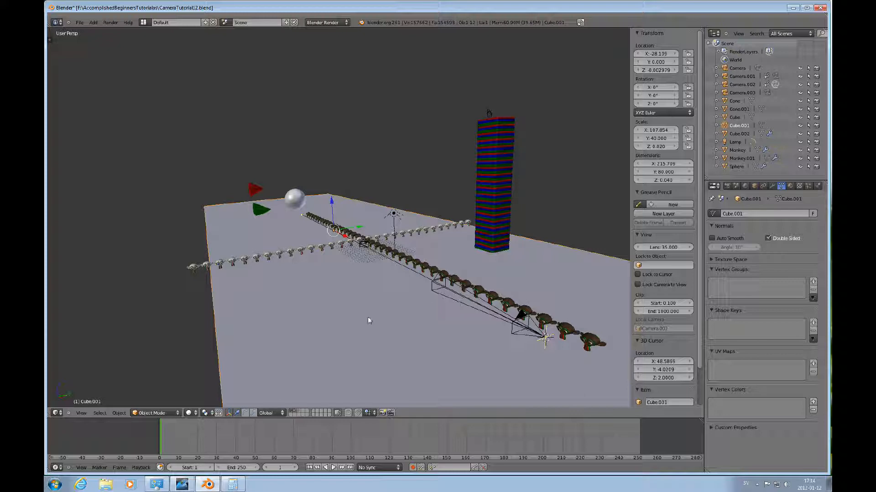
{"action": "key", "text": "ctrl+KP_0"}
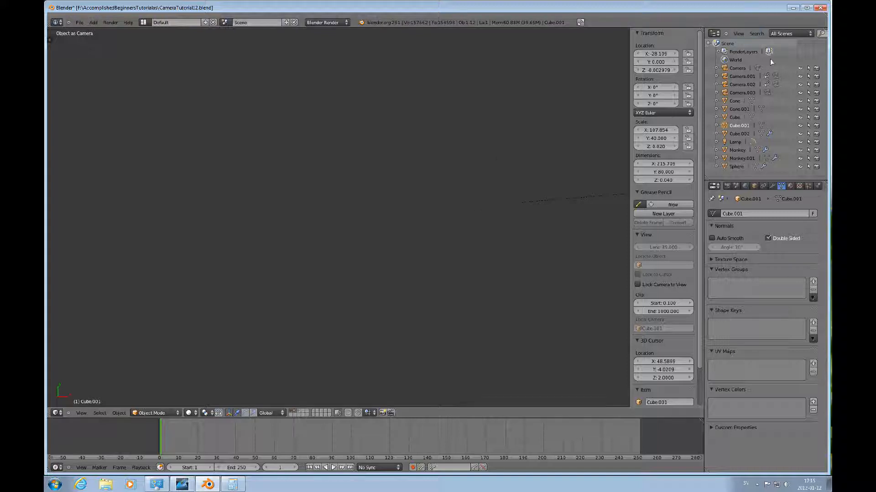
{"action": "middle_click_drag", "start_coordinate": [505, 256], "coordinate": [427, 296]}
{"action": "scroll", "coordinate": [385, 299], "scroll_direction": "up", "scroll_amount": 3}
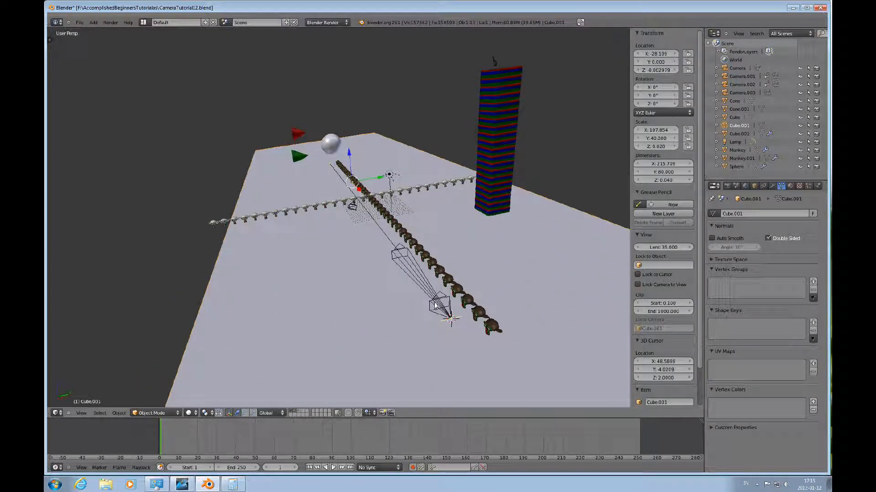
Step: Select Camera.002 beside the monkey row and restore it as the active camera
{"action": "right_click", "coordinate": [436, 304]}
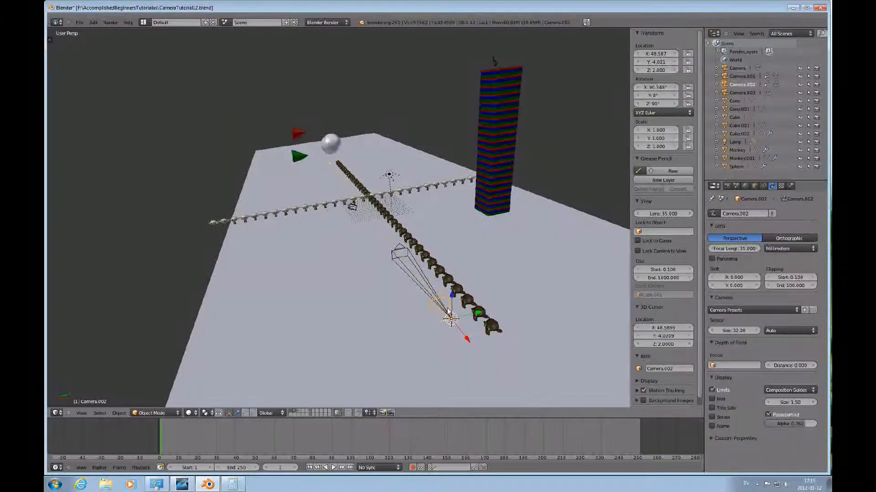
{"action": "key", "text": "ctrl+KP_0"}
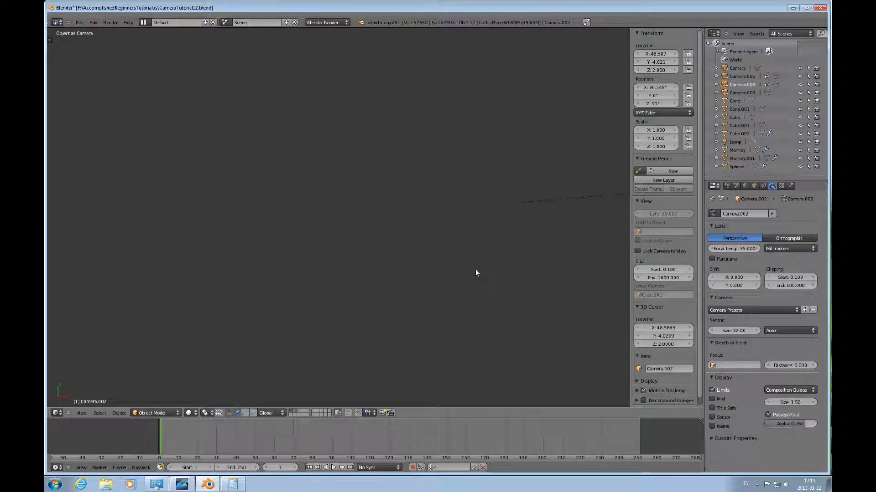
{"action": "key", "text": "ctrl+KP_0"}
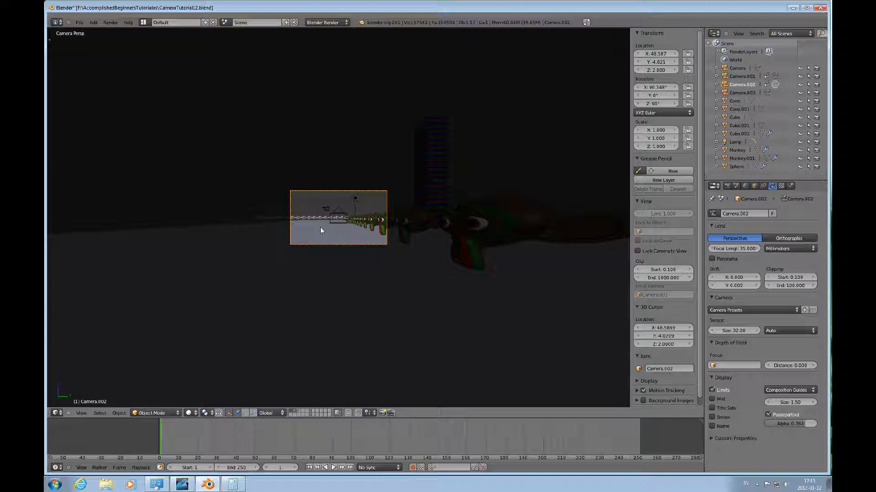
Step: Leave the camera view and examine the ground plane and monkey row in the wide-angle free perspective from several distances and angles
{"action": "key", "text": "KP_0"}
{"action": "scroll", "coordinate": [335, 215], "scroll_direction": "down", "scroll_amount": 4}
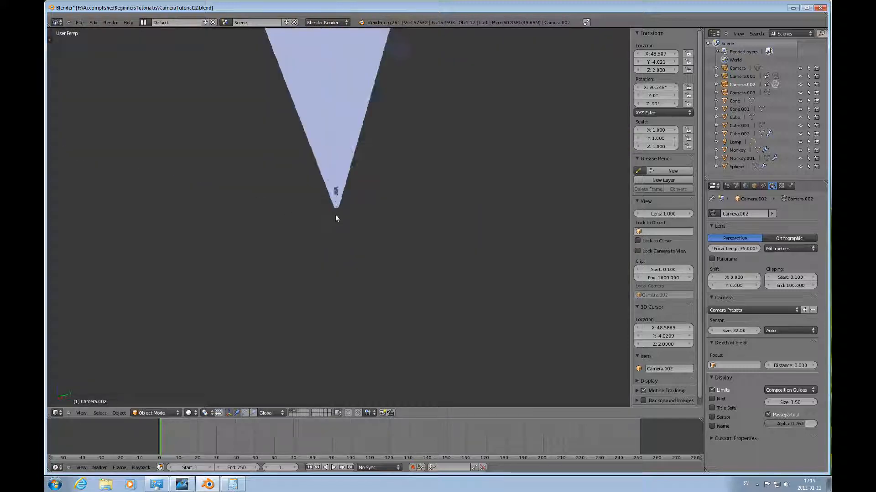
{"action": "scroll", "coordinate": [343, 226], "scroll_direction": "up", "scroll_amount": 5}
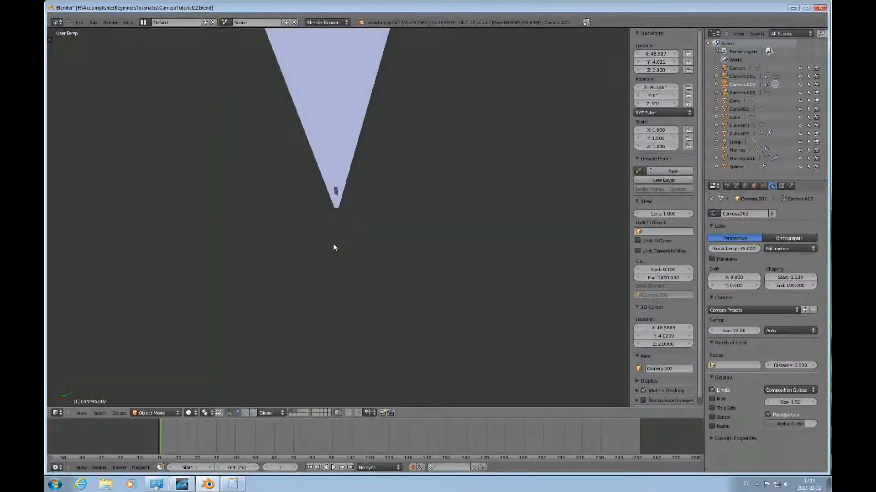
{"action": "mouse_move", "coordinate": [314, 221]}
{"action": "middle_mouse_down"}
{"action": "mouse_move", "coordinate": [363, 108]}
{"action": "mouse_move", "coordinate": [365, 193]}
{"action": "mouse_move", "coordinate": [300, 197]}
{"action": "mouse_move", "coordinate": [332, 176]}
{"action": "middle_mouse_up"}
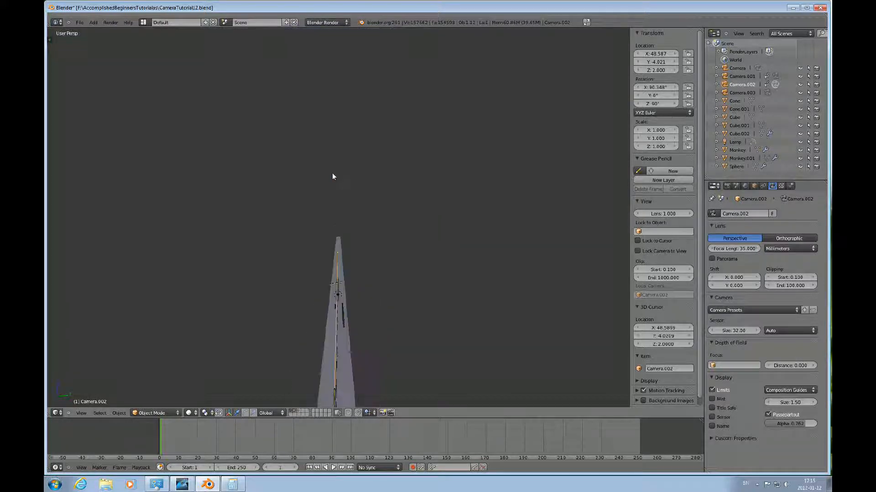
{"action": "scroll", "coordinate": [332, 174], "scroll_direction": "up", "scroll_amount": 4}
{"action": "scroll", "coordinate": [332, 175], "scroll_direction": "down", "scroll_amount": 2}
{"action": "scroll", "coordinate": [332, 175], "scroll_direction": "up", "scroll_amount": 9}
{"action": "scroll", "coordinate": [333, 184], "scroll_direction": "down", "scroll_amount": 8}
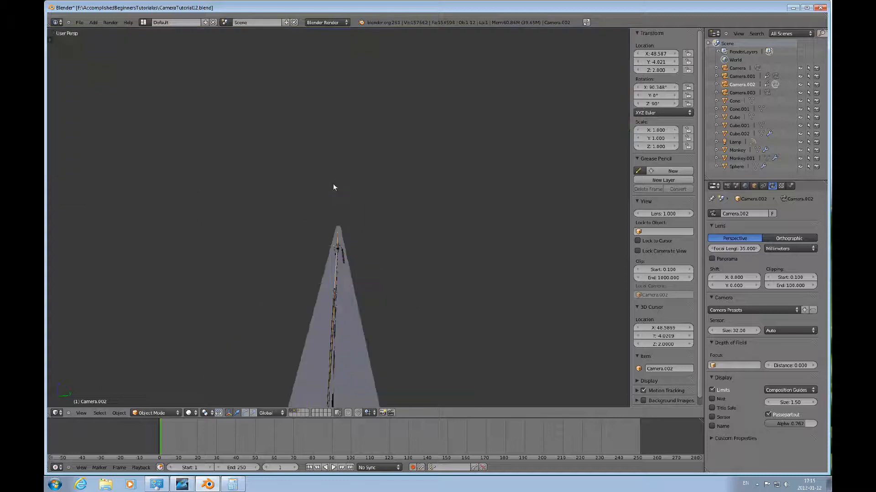
{"action": "scroll", "coordinate": [333, 187], "scroll_direction": "up", "scroll_amount": 5}
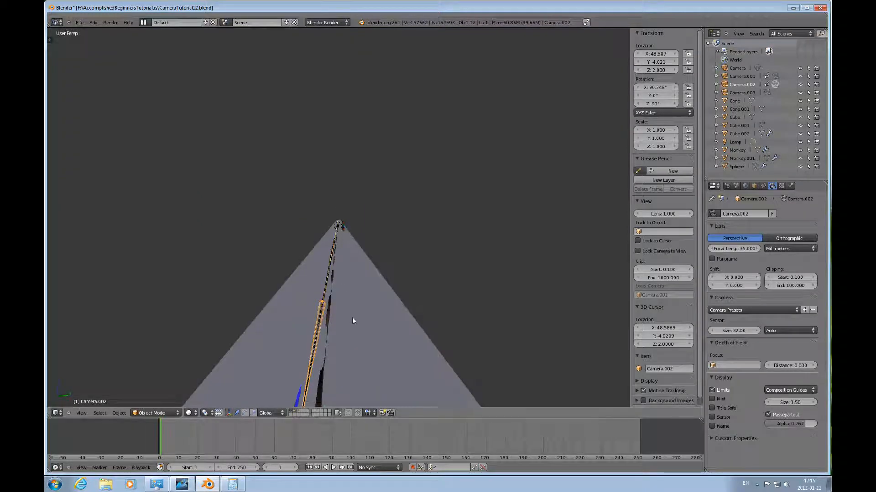
Step: Set the viewport lens back to 35 in the free perspective view
{"action": "middle_click_drag", "start_coordinate": [357, 314], "coordinate": [297, 319]}
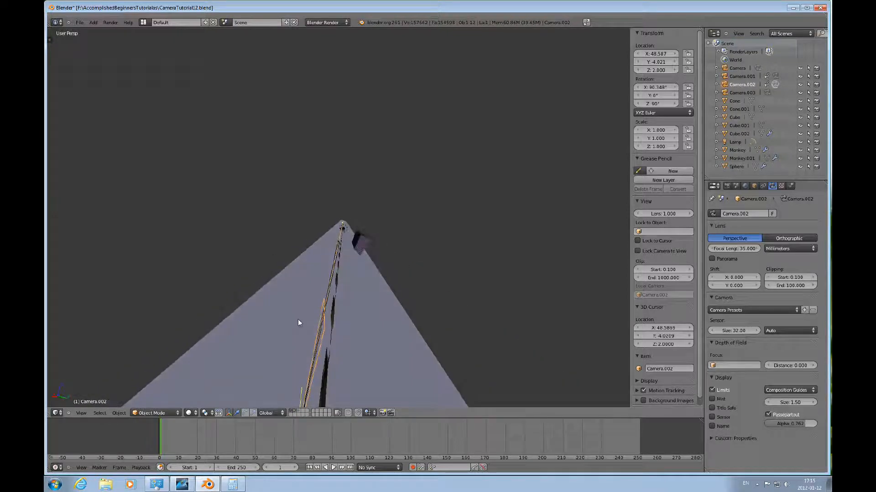
{"action": "left_click", "coordinate": [662, 213]}
{"action": "type", "text": "35"}
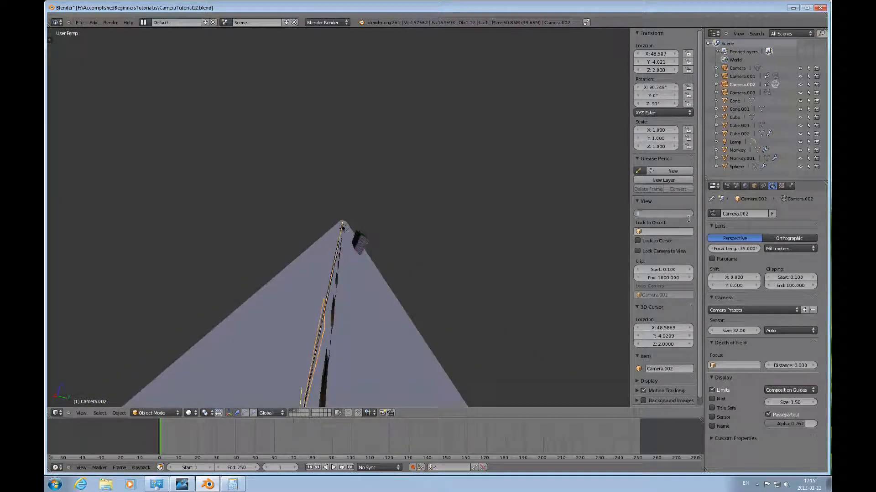
{"action": "key", "text": "Return"}
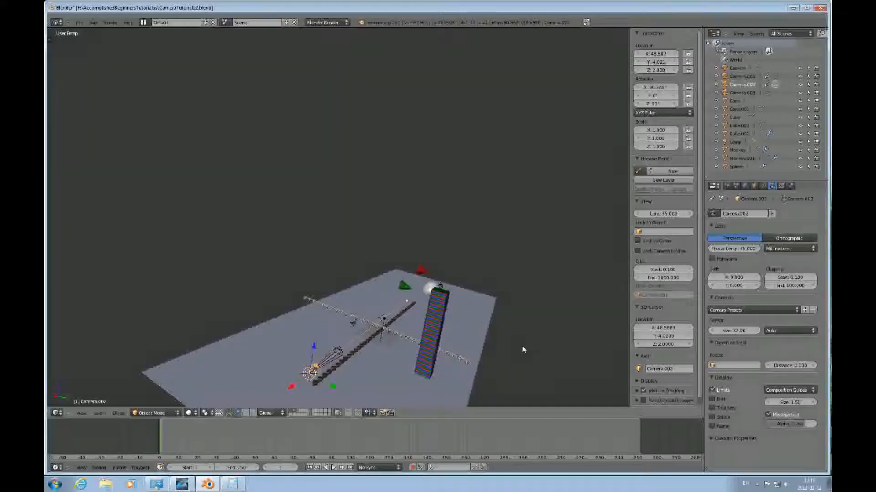
Step: Examine the whole scene in the free perspective from several angles and distances, ending close to the cameras beside the brown monkey row
{"action": "scroll", "coordinate": [523, 350], "scroll_direction": "down", "scroll_amount": 5}
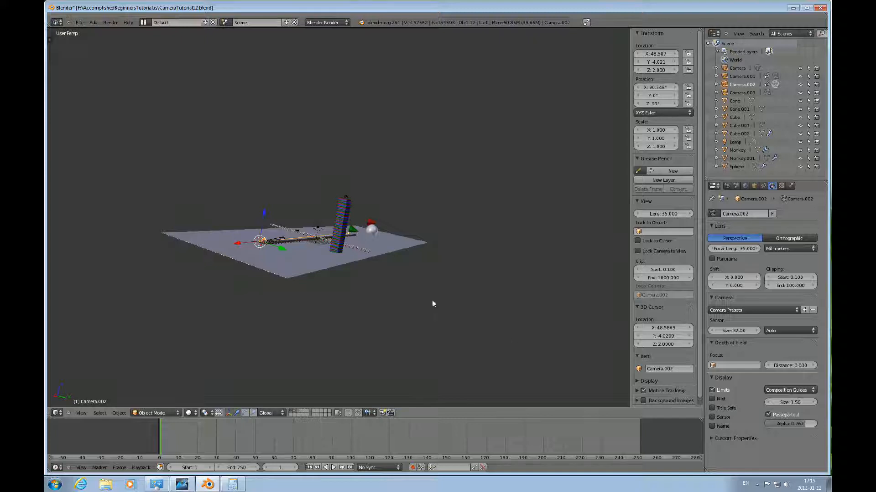
{"action": "middle_click_drag", "start_coordinate": [299, 276], "coordinate": [376, 254]}
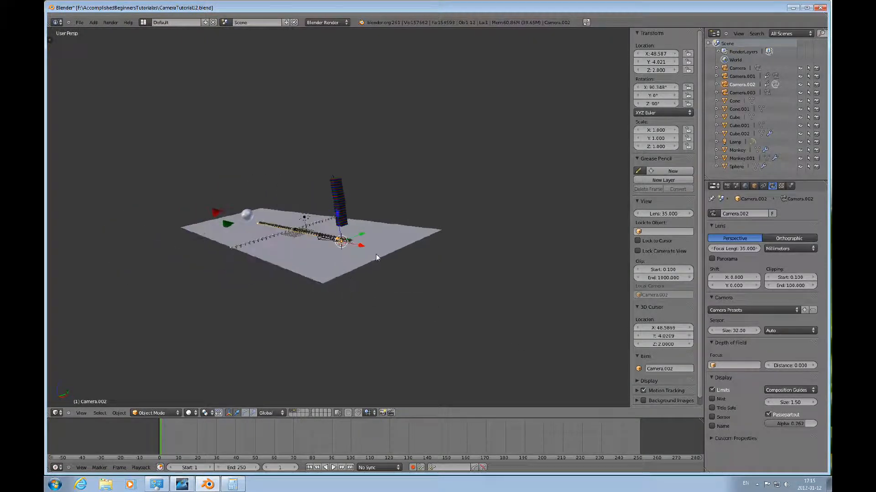
{"action": "scroll", "coordinate": [376, 255], "scroll_direction": "up", "scroll_amount": 2}
{"action": "scroll", "coordinate": [365, 301], "scroll_direction": "up", "scroll_amount": 5}
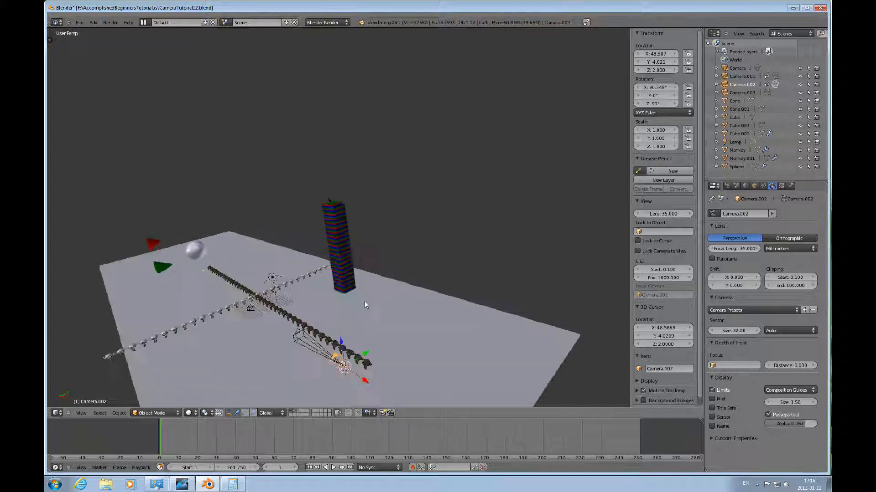
{"action": "scroll", "coordinate": [365, 301], "scroll_direction": "down", "scroll_amount": 4, "text": "shift"}
{"action": "scroll", "coordinate": [356, 266], "scroll_direction": "down", "scroll_amount": 3}
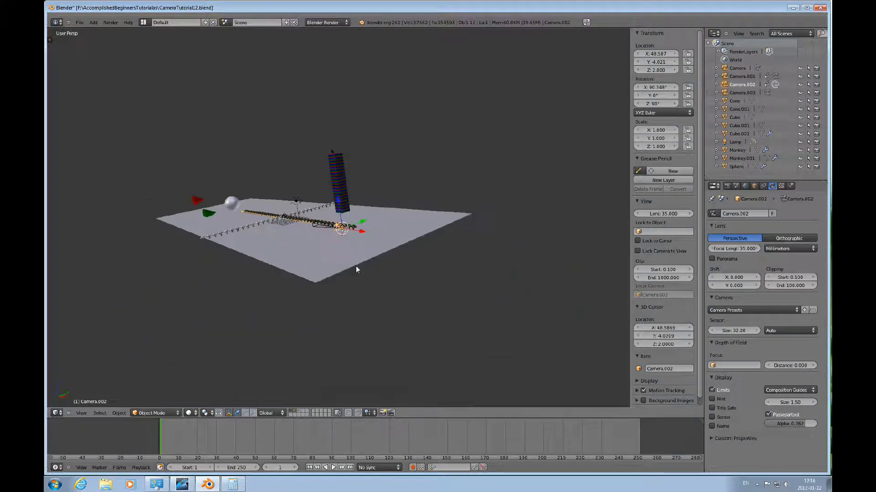
{"action": "middle_click_drag", "start_coordinate": [356, 266], "coordinate": [403, 292]}
{"action": "scroll", "coordinate": [403, 291], "scroll_direction": "up", "scroll_amount": 2, "text": "shift"}
{"action": "scroll", "coordinate": [404, 292], "scroll_direction": "down", "scroll_amount": 6, "text": "ctrl"}
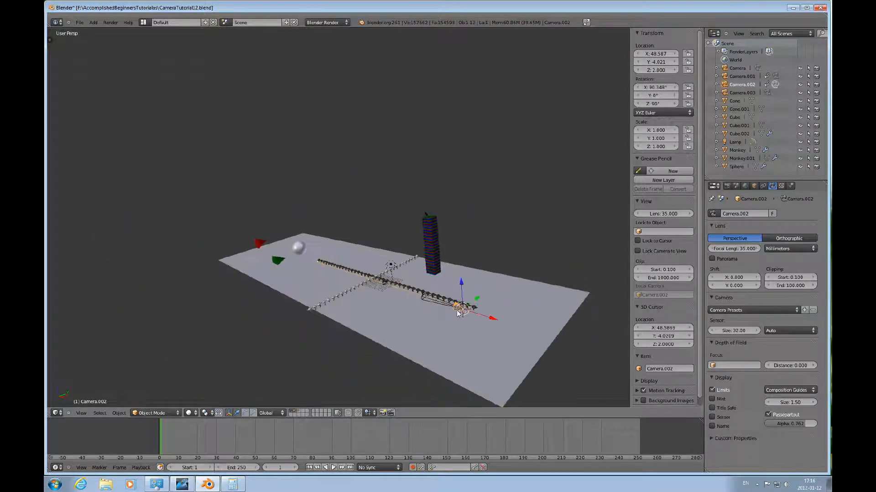
{"action": "scroll", "coordinate": [456, 311], "scroll_direction": "up", "scroll_amount": 2}
{"action": "scroll", "coordinate": [456, 311], "scroll_direction": "down", "scroll_amount": 3, "text": "shift"}
{"action": "scroll", "coordinate": [456, 310], "scroll_direction": "up", "scroll_amount": 2, "text": "shift"}
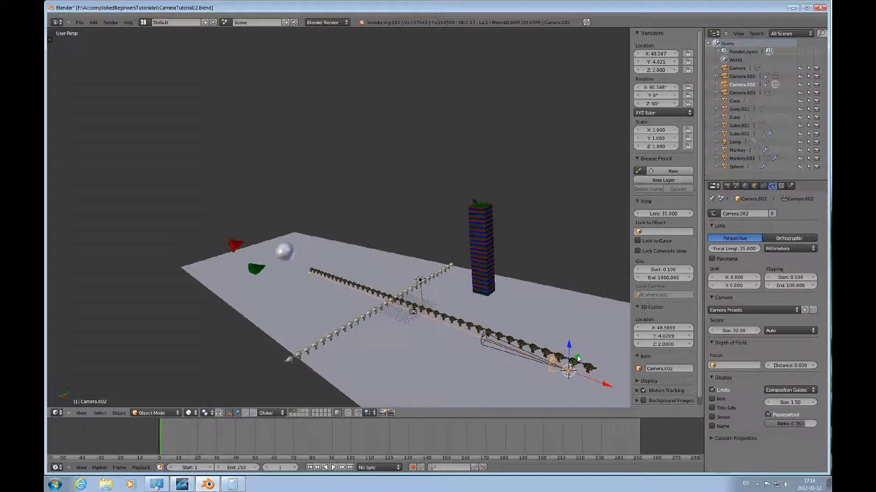
Step: Select Camera.003 at the end of the monkey row and look through the active camera Camera.002 with its full frame in view
{"action": "right_click", "coordinate": [490, 344]}
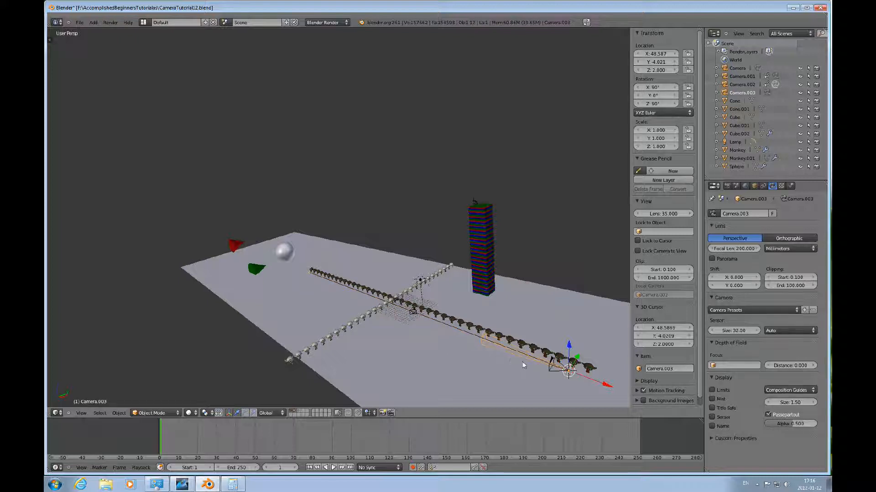
{"action": "key", "text": "ctrl+KP_0"}
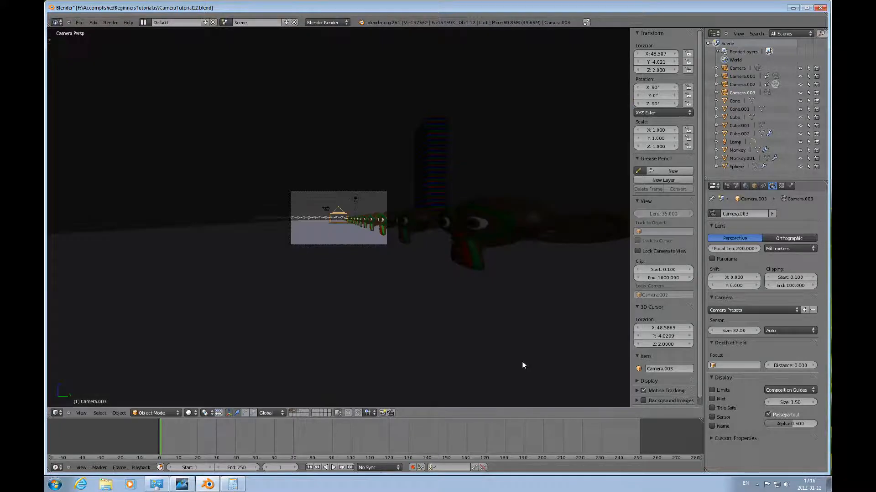
{"action": "key", "text": "Home"}
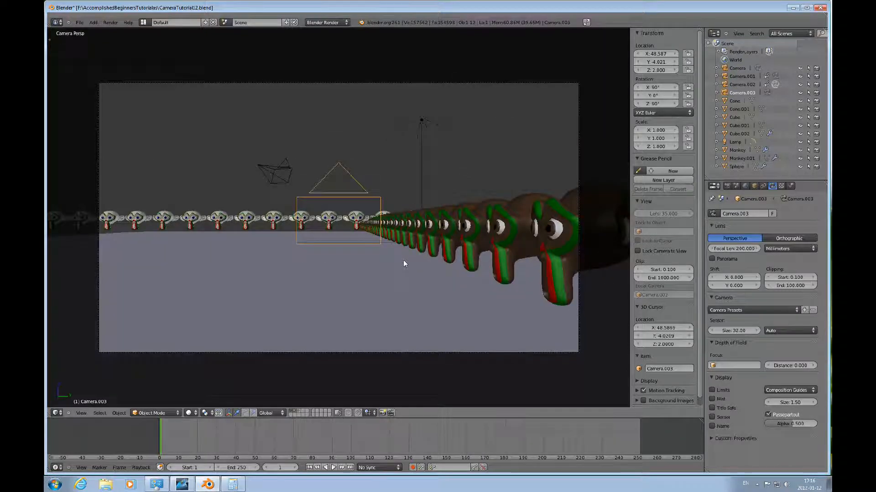
{"action": "scroll", "coordinate": [405, 264], "scroll_direction": "down", "scroll_amount": 3}
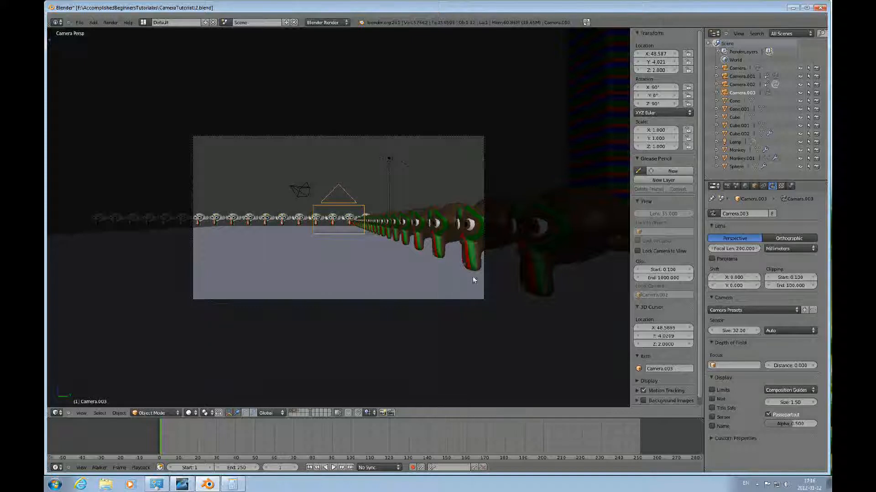
Step: Select Camera.002 by its frame and move it forward along its local Z axis to about X 2.15, close to the white monkeys
{"action": "right_click", "coordinate": [482, 299]}
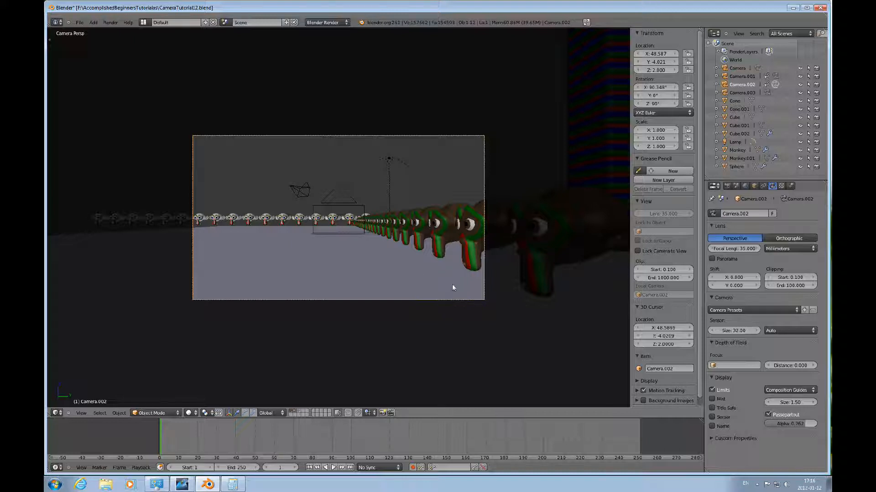
{"action": "key", "text": "g"}
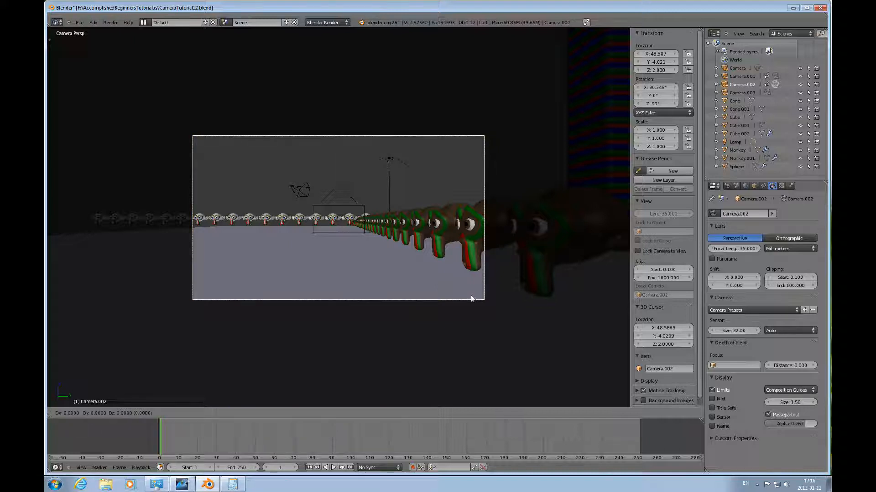
{"action": "key", "text": "z"}
{"action": "key", "text": "z"}
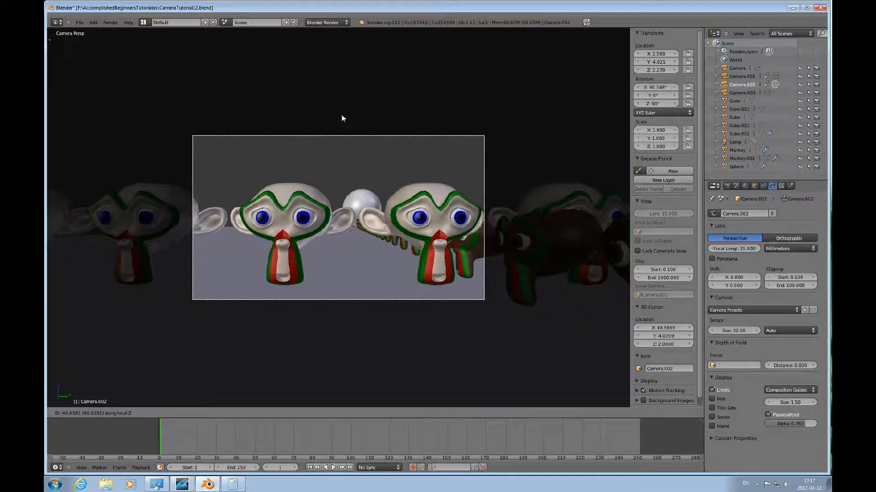
{"action": "left_click", "coordinate": [342, 118]}
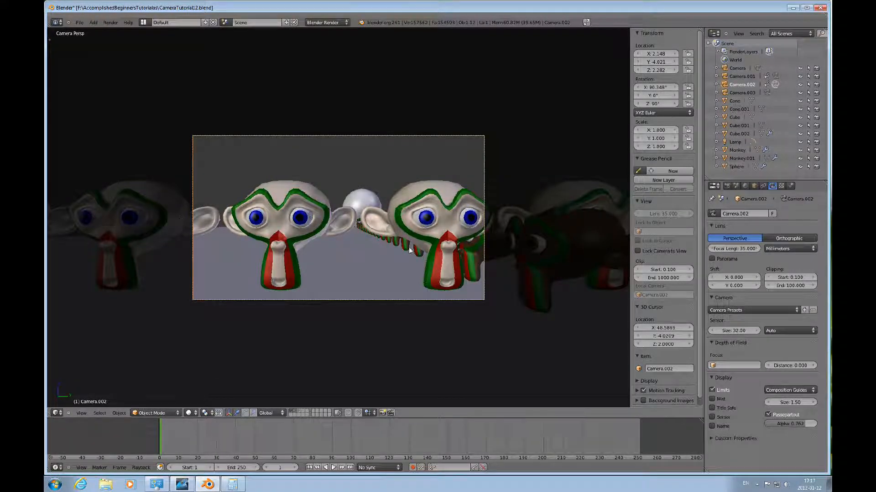
Step: Make Camera.003 the active camera, then select Camera.002 within its view
{"action": "scroll", "coordinate": [426, 244], "scroll_direction": "down", "scroll_amount": 5}
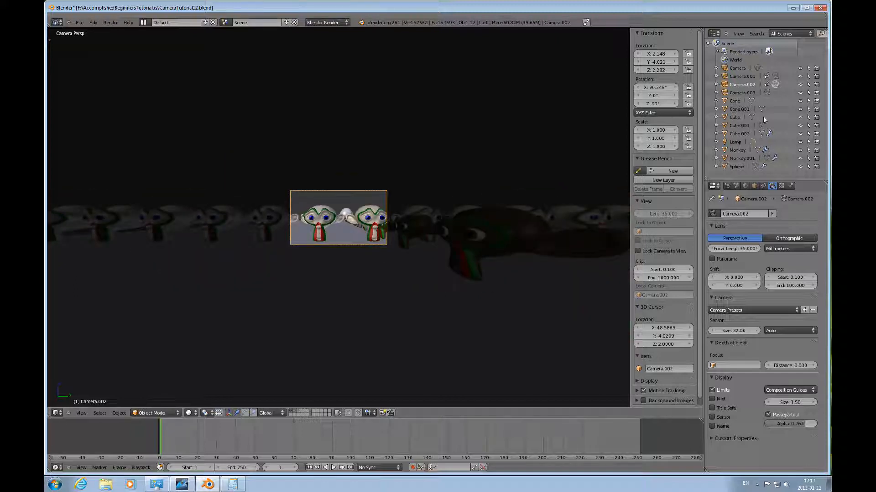
{"action": "left_click", "coordinate": [748, 93]}
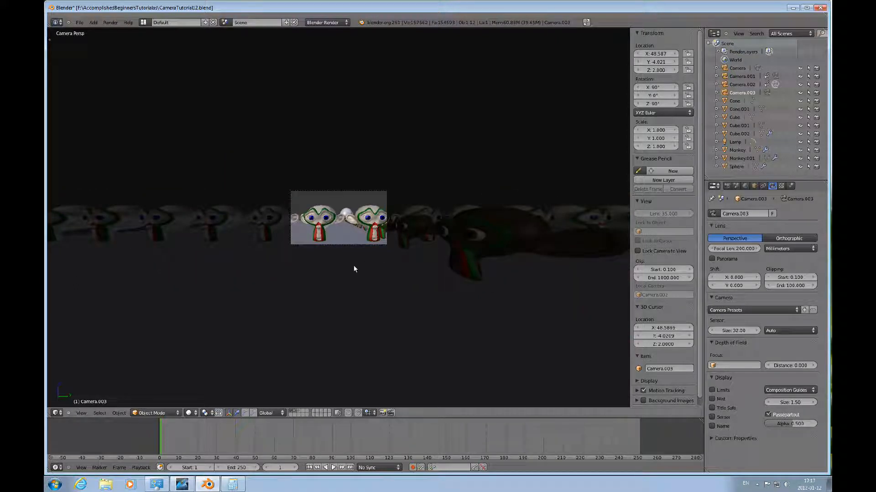
{"action": "key", "text": "ctrl+KP_0"}
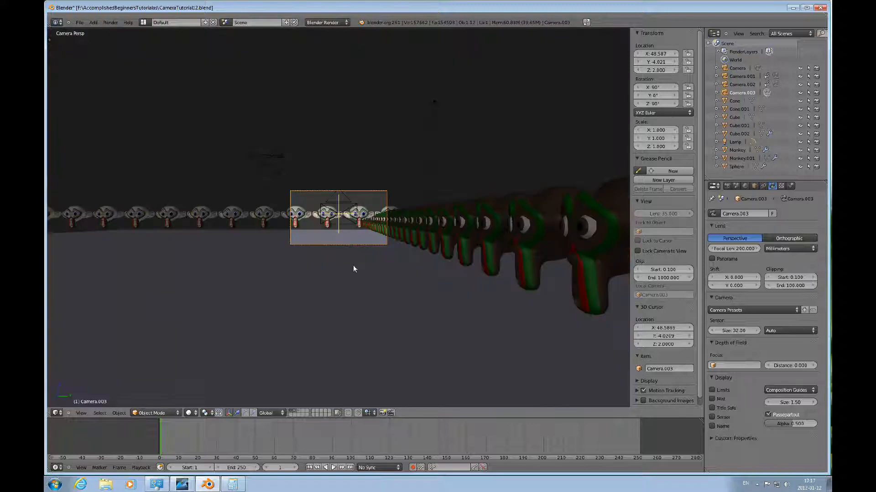
{"action": "scroll", "coordinate": [382, 245], "scroll_direction": "up", "scroll_amount": 5}
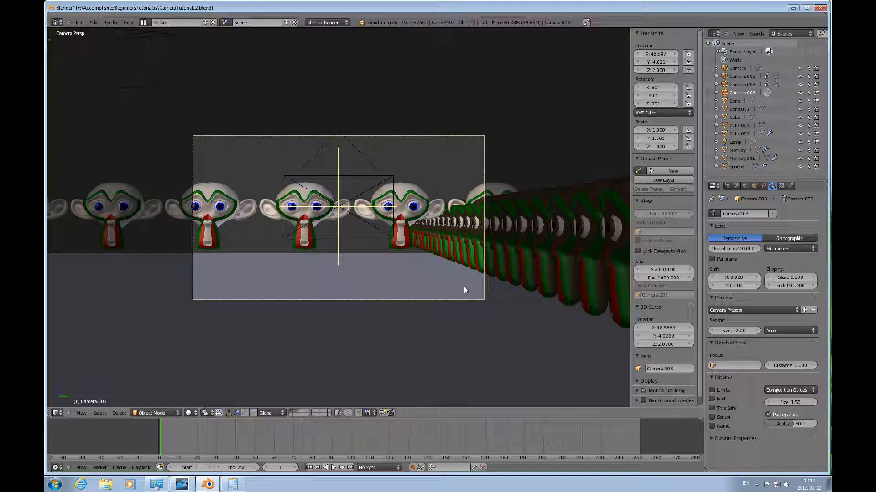
{"action": "right_click", "coordinate": [384, 237]}
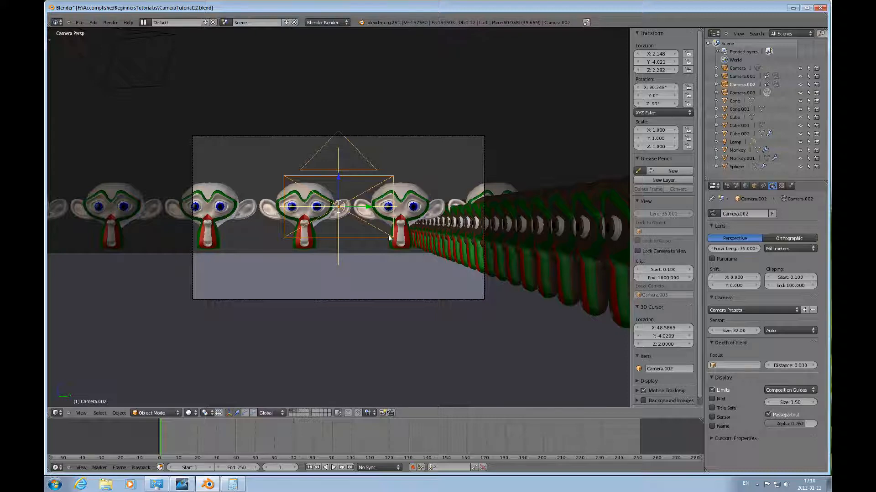
{"action": "scroll", "coordinate": [418, 216], "scroll_direction": "down", "scroll_amount": 4}
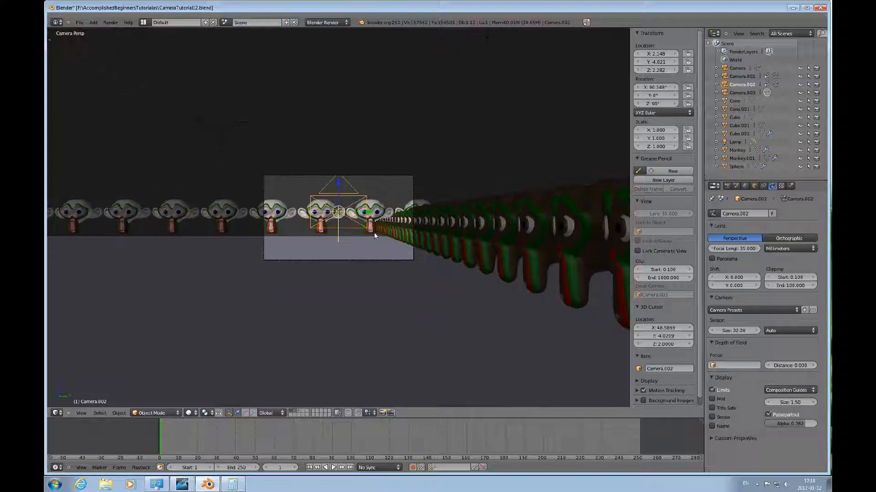
Step: Select the original camera named Camera above the monkeys and make it the active camera, looking through it
{"action": "right_click", "coordinate": [219, 145]}
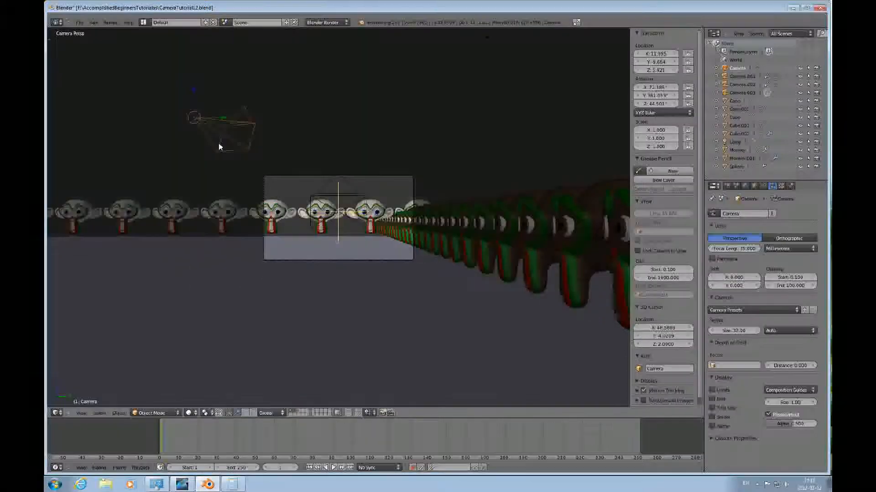
{"action": "key", "text": "KP_0"}
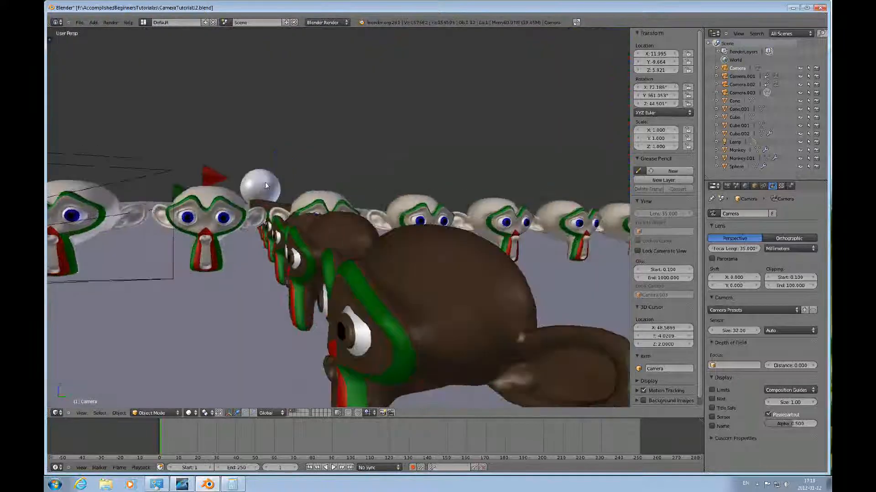
{"action": "scroll", "coordinate": [266, 185], "scroll_direction": "up", "scroll_amount": 4}
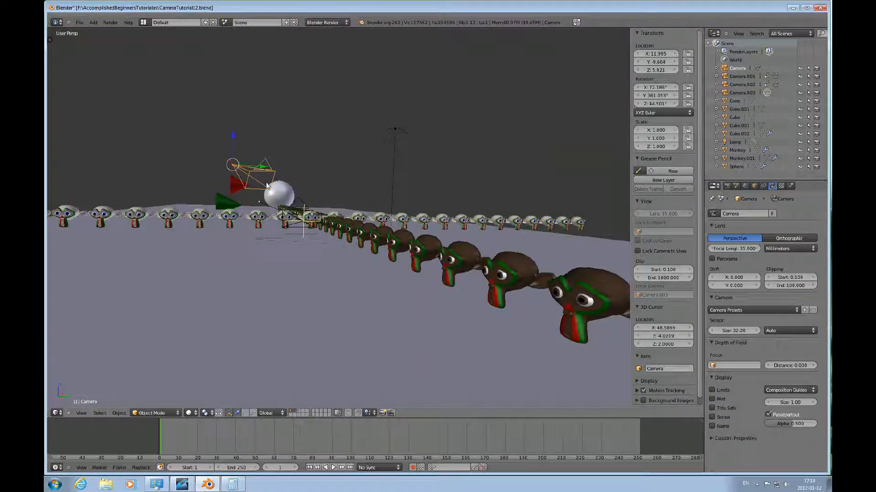
{"action": "key", "text": "KP_0"}
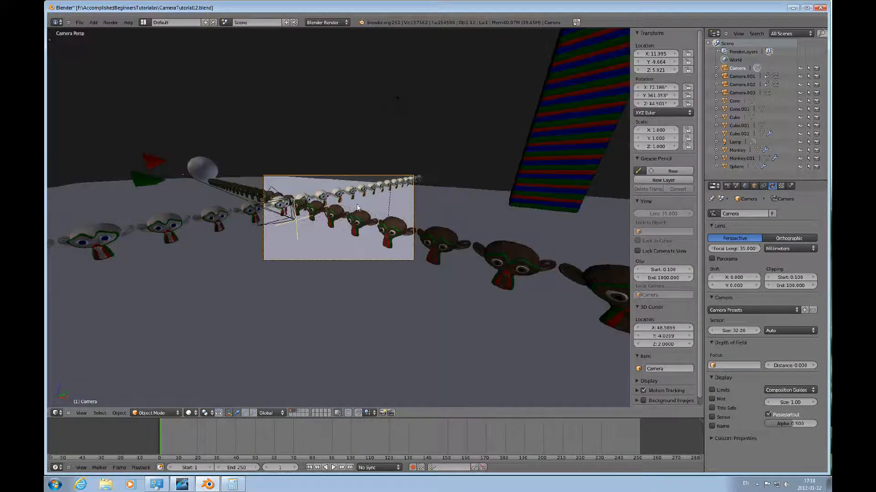
{"action": "key", "text": "ctrl+KP_0"}
{"action": "scroll", "coordinate": [357, 209], "scroll_direction": "down", "scroll_amount": 4}
Step: Rotate the active camera about its local X axis to about 92.2° and about global Z to about 389.7°
{"action": "key", "text": "r"}
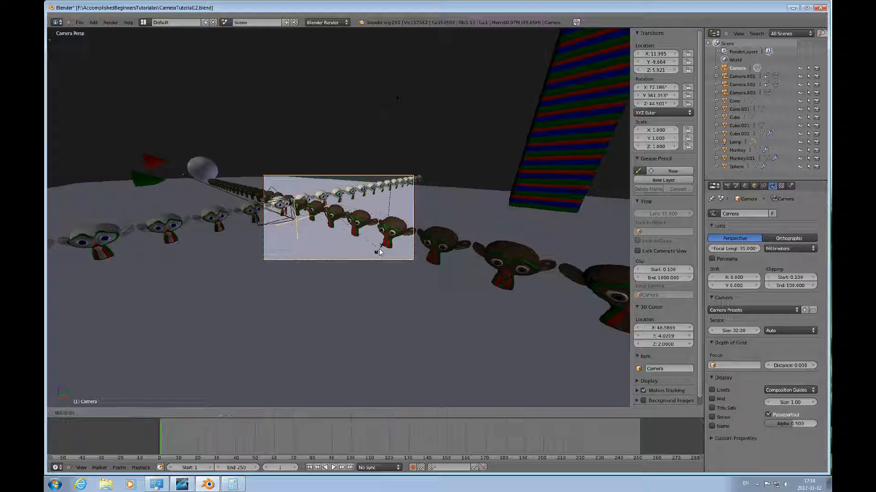
{"action": "key", "text": "x"}
{"action": "key", "text": "x"}
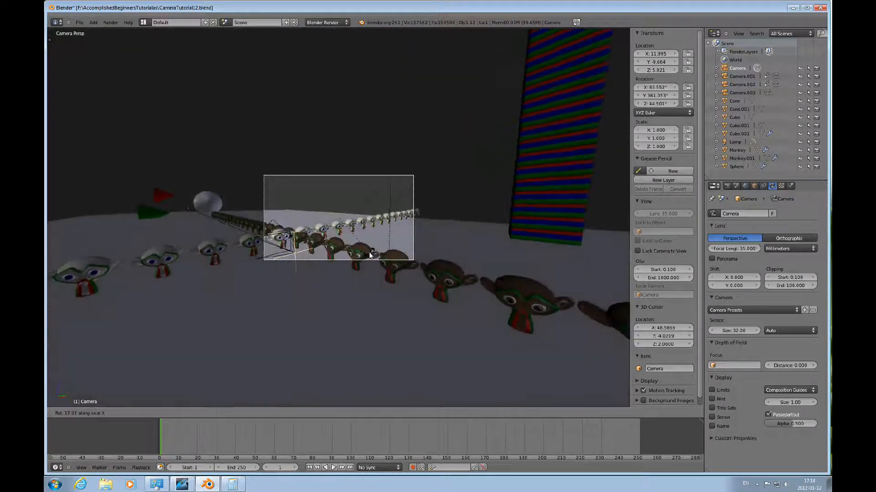
{"action": "left_click", "coordinate": [371, 271]}
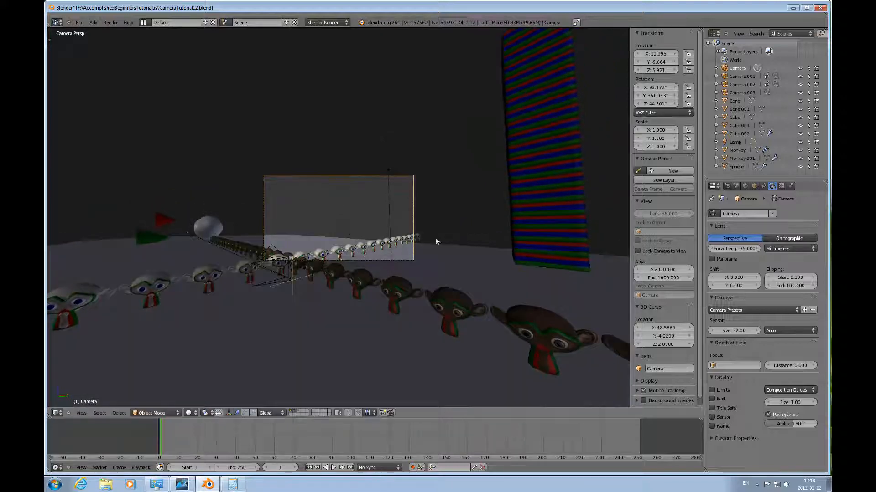
{"action": "key", "text": "r"}
{"action": "key", "text": "z"}
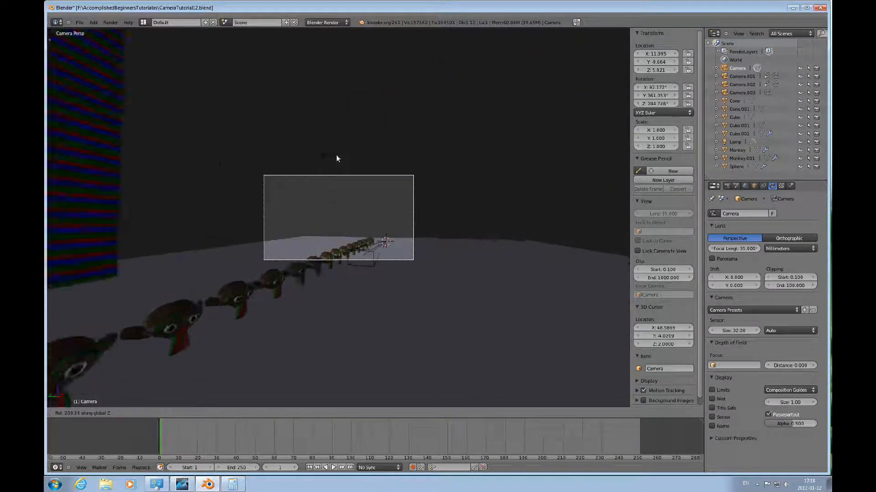
{"action": "left_click", "coordinate": [474, 210]}
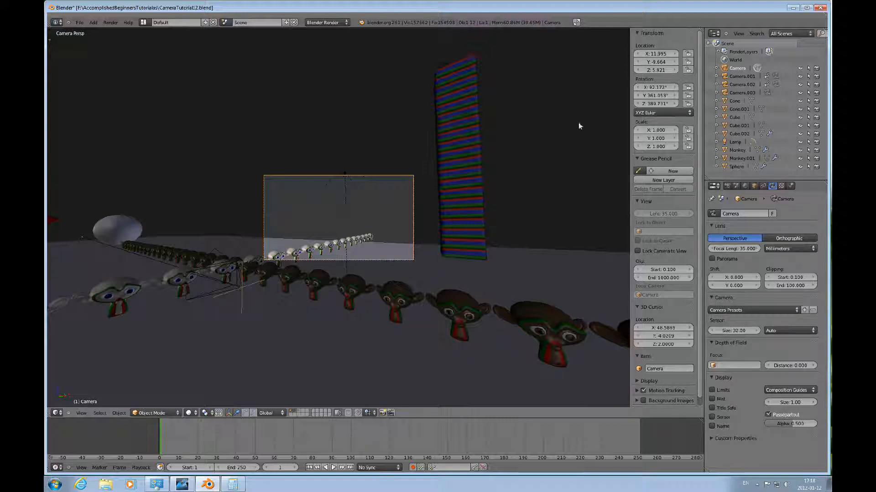
Step: Set the active camera's X rotation to exactly 90°
{"action": "left_click", "coordinate": [664, 86]}
{"action": "type", "text": "90"}
{"action": "key", "text": "Return"}
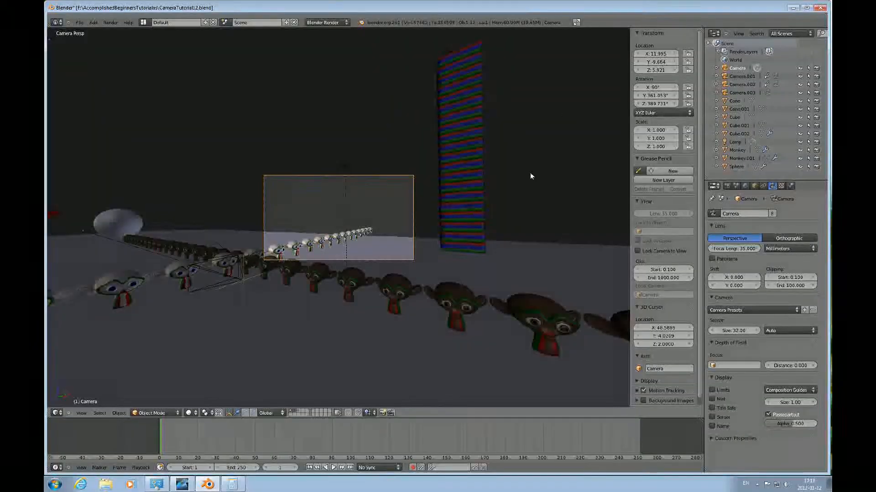
Step: Rotate the active camera about the global Z axis to about 403°
{"action": "key", "text": "r"}
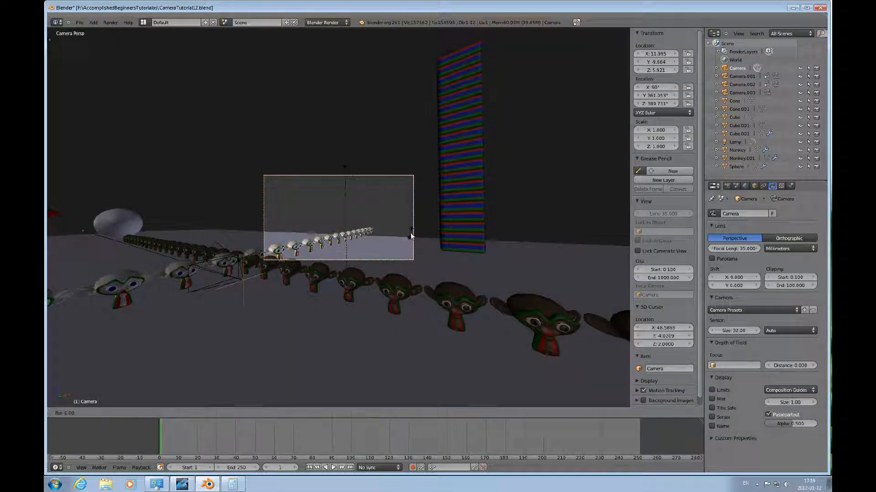
{"action": "key", "text": "z"}
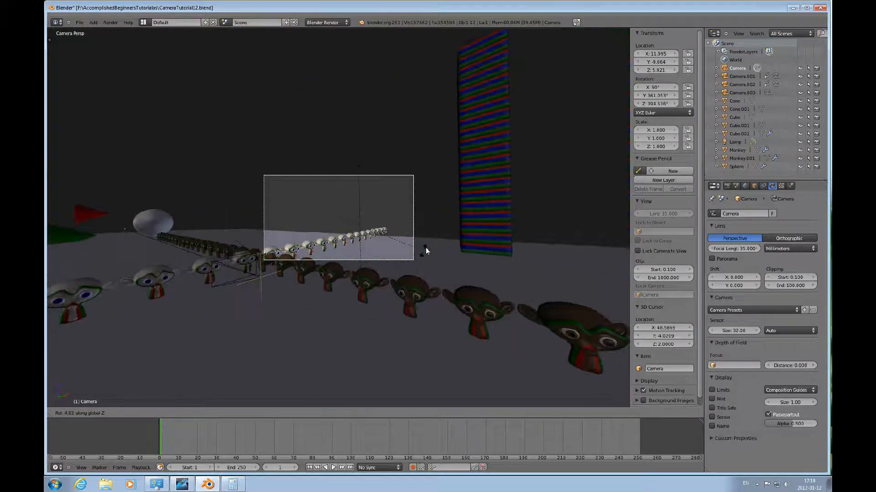
{"action": "left_click", "coordinate": [399, 257]}
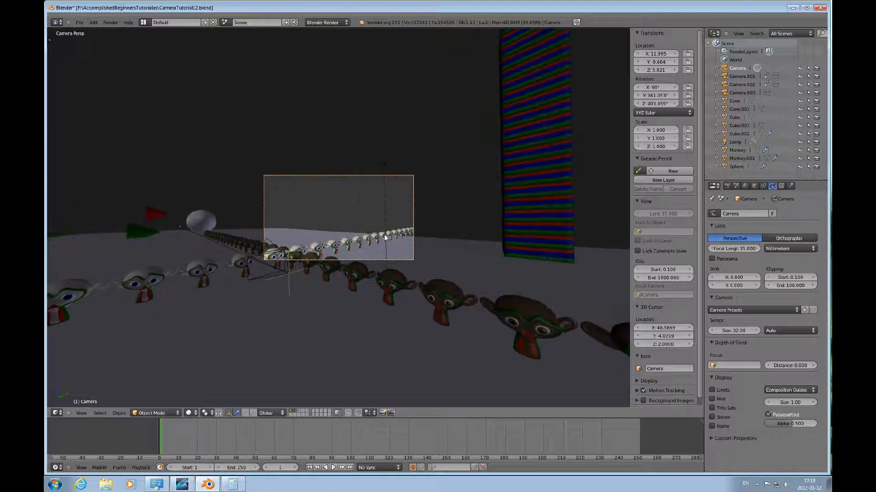
Step: Move the active camera forward along its local Z axis to about X 5.07, Y -2.25
{"action": "key", "text": "g"}
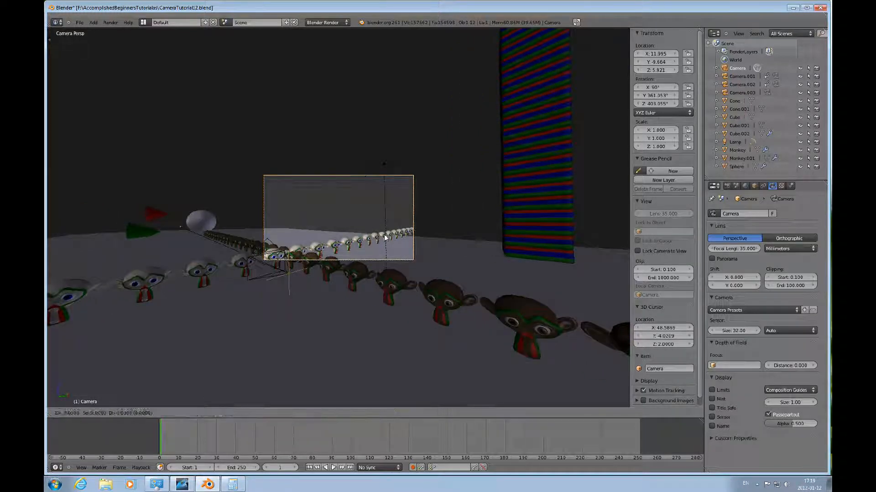
{"action": "key", "text": "z"}
{"action": "key", "text": "z"}
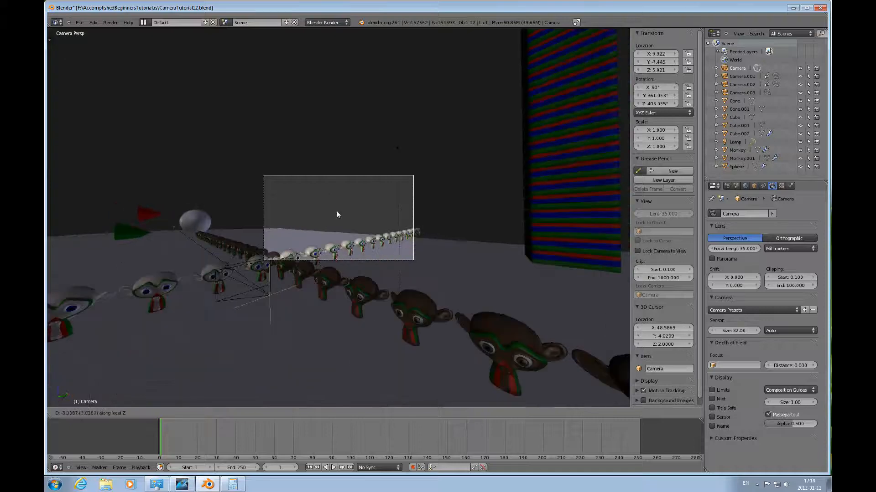
{"action": "left_click", "coordinate": [363, 215]}
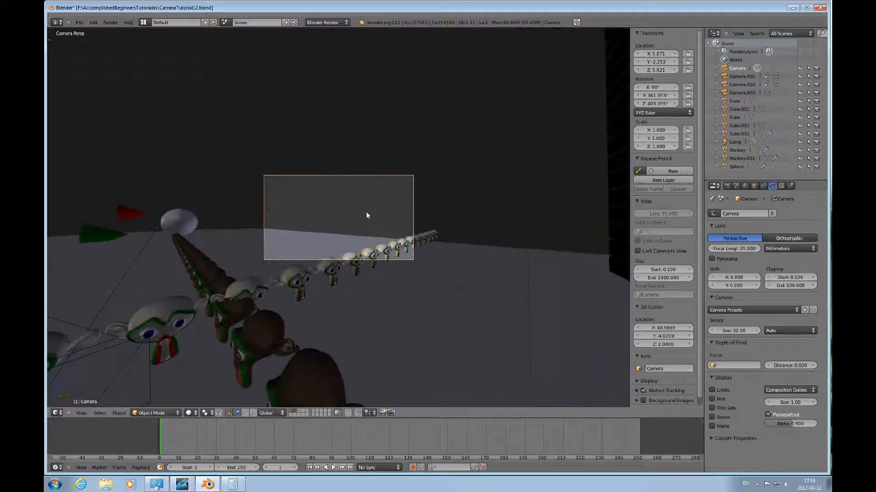
Step: In top view, switch the transform orientation to Local and move the camera back along its local Z axis to about X 10.38, Y -7.94
{"action": "key", "text": "KP_7"}
{"action": "scroll", "coordinate": [581, 297], "scroll_direction": "down", "scroll_amount": 3}
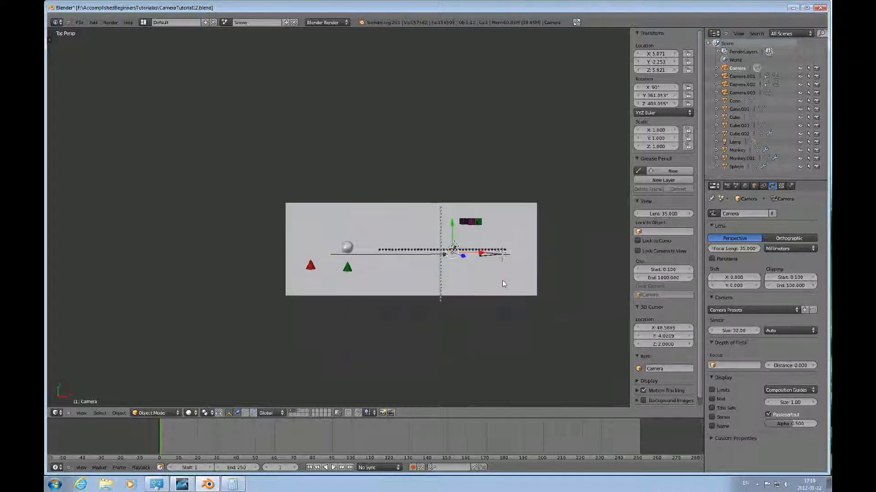
{"action": "scroll", "coordinate": [477, 258], "scroll_direction": "up", "scroll_amount": 3}
{"action": "scroll", "coordinate": [477, 257], "scroll_direction": "up", "scroll_amount": 11, "text": "ctrl"}
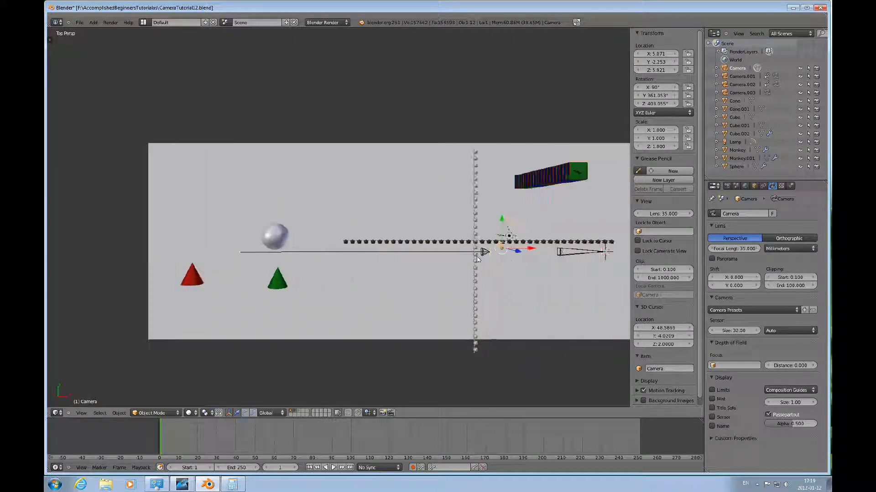
{"action": "scroll", "coordinate": [451, 279], "scroll_direction": "down", "scroll_amount": 2, "text": "shift"}
{"action": "scroll", "coordinate": [450, 269], "scroll_direction": "up", "scroll_amount": 3}
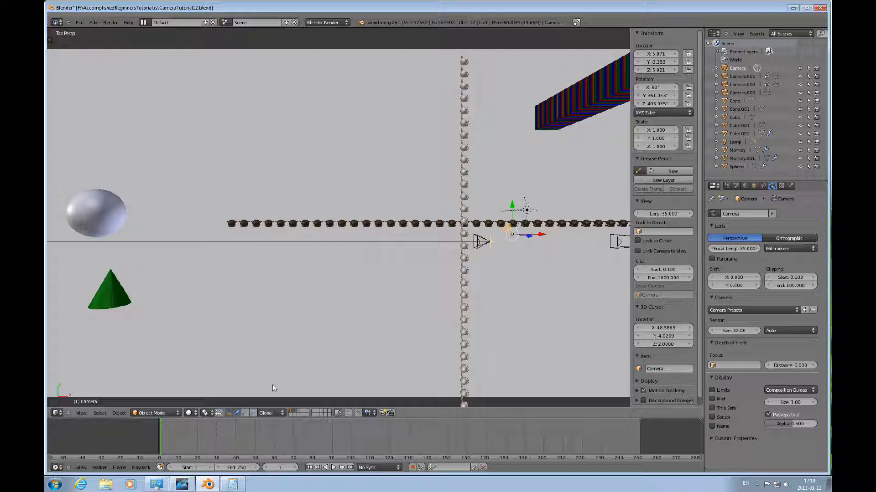
{"action": "left_click", "coordinate": [281, 413]}
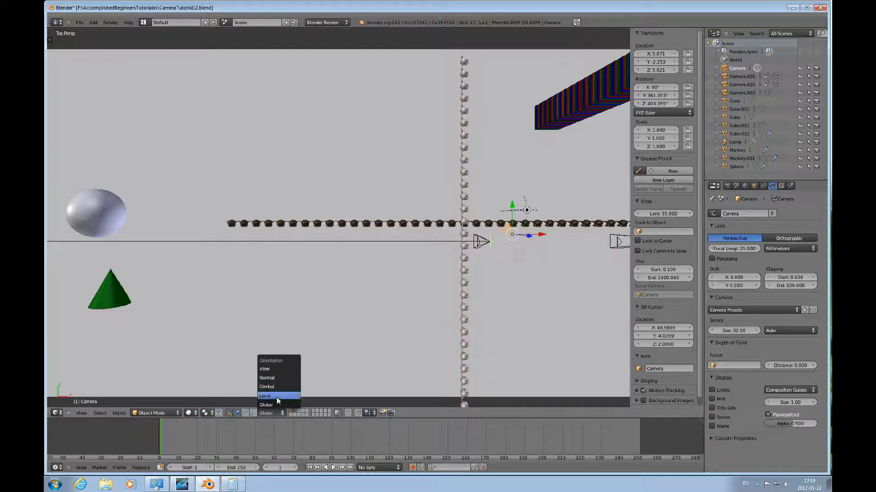
{"action": "left_click", "coordinate": [276, 396]}
{"action": "left_click_drag", "start_coordinate": [531, 256], "coordinate": [554, 284]}
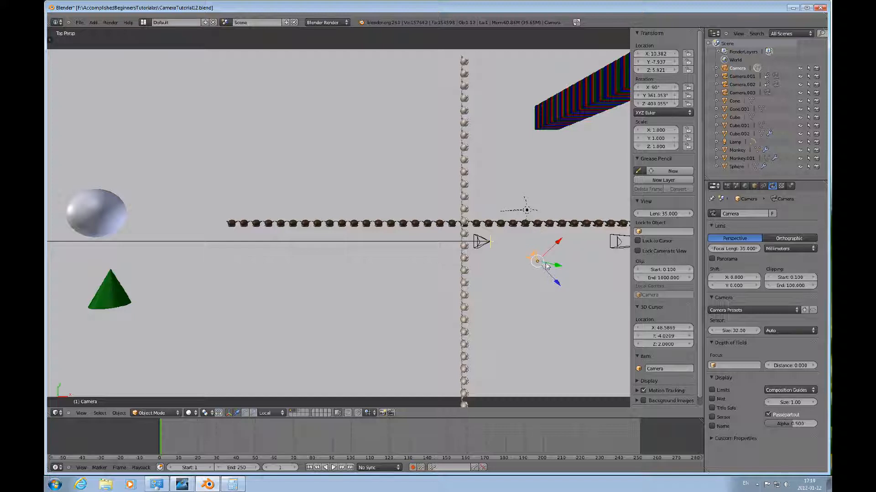
Step: Select Camera.001 on top of the cube tower and make it the active camera, looking through it
{"action": "scroll", "coordinate": [563, 242], "scroll_direction": "down", "scroll_amount": 1}
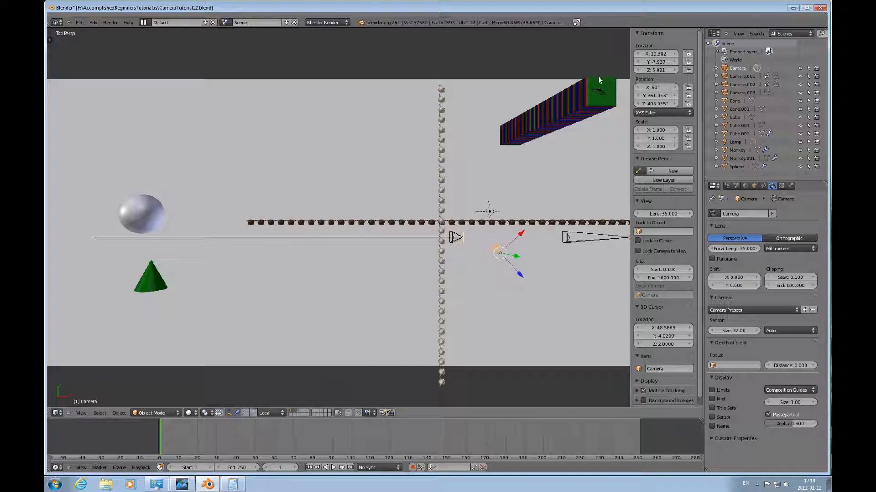
{"action": "right_click", "coordinate": [601, 94]}
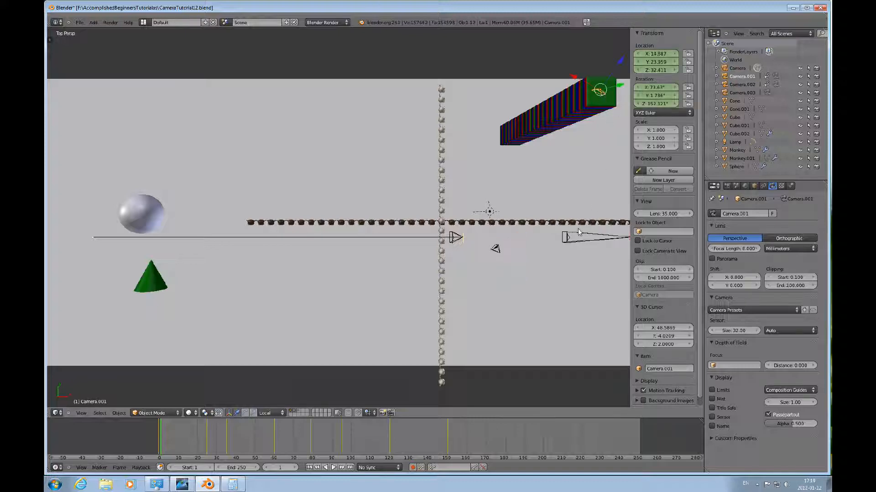
{"action": "middle_click_drag", "start_coordinate": [578, 232], "coordinate": [575, 210]}
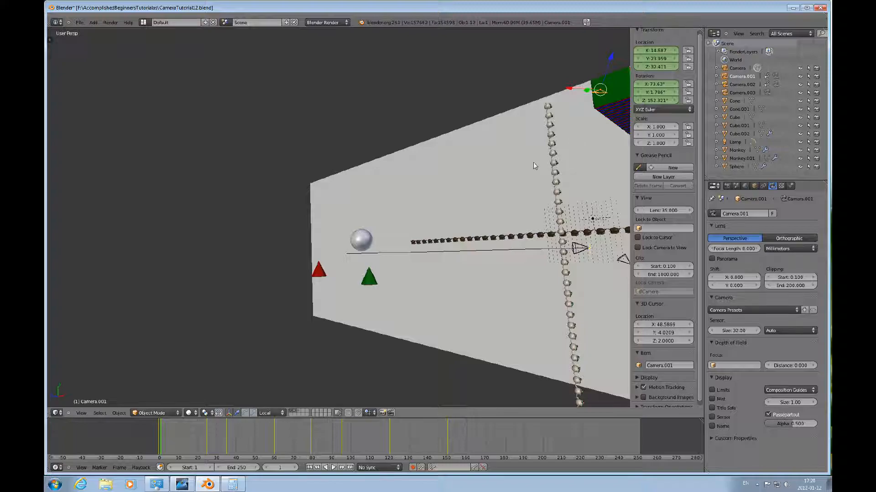
{"action": "key", "text": "ctrl+KP_0"}
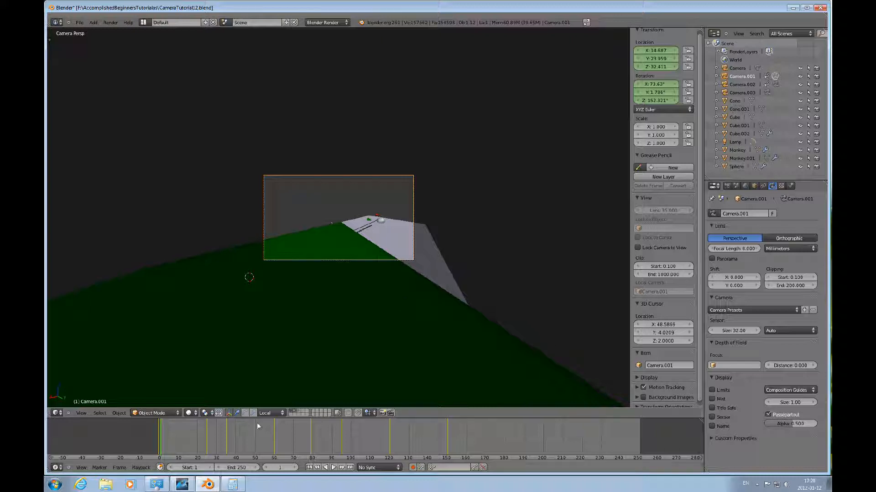
Step: Scrub the timeline from the start to about frame 105 to examine Camera.001's animated movement, and return to frame 1
{"action": "left_click", "coordinate": [177, 445]}
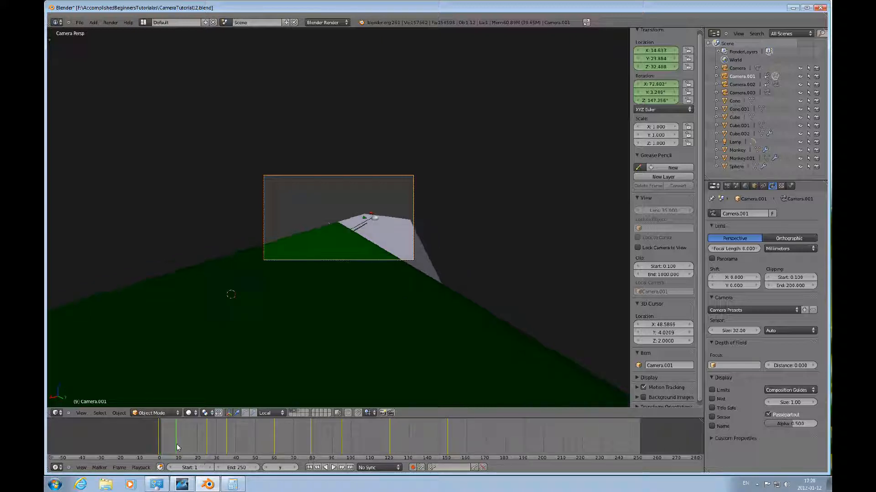
{"action": "left_click", "coordinate": [192, 446]}
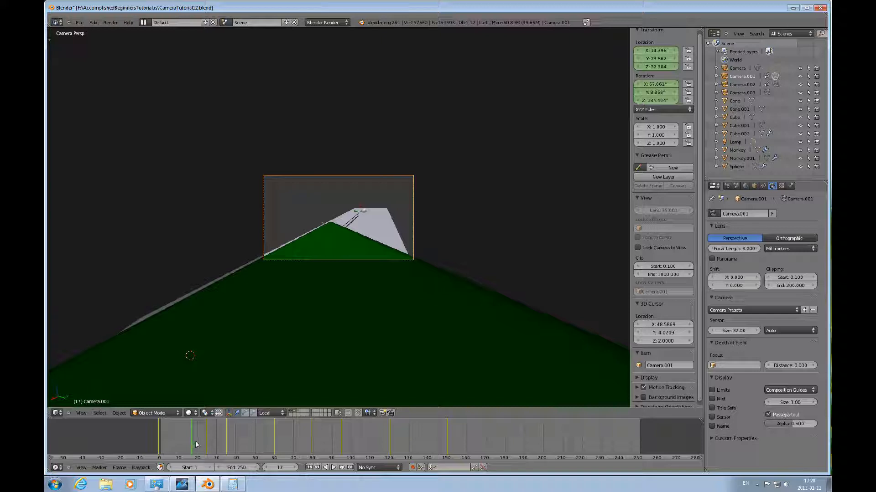
{"action": "left_click", "coordinate": [196, 441]}
{"action": "left_click", "coordinate": [203, 440]}
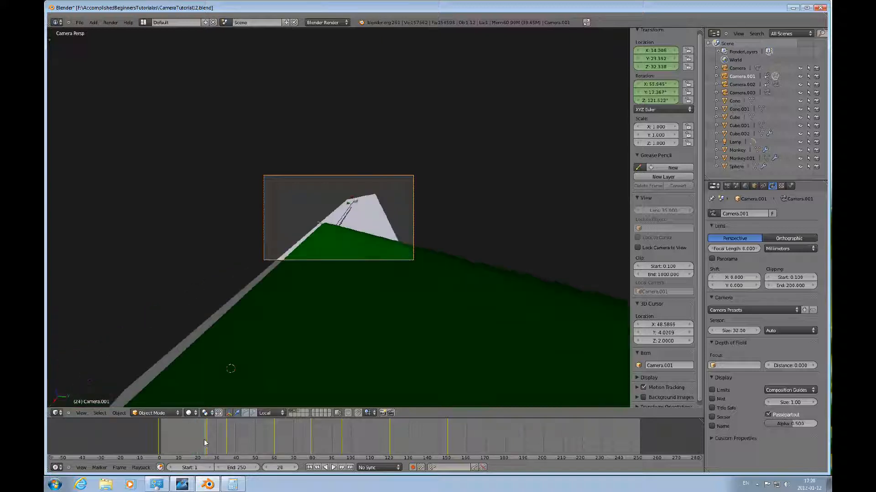
{"action": "left_click", "coordinate": [207, 439]}
{"action": "left_click", "coordinate": [215, 439]}
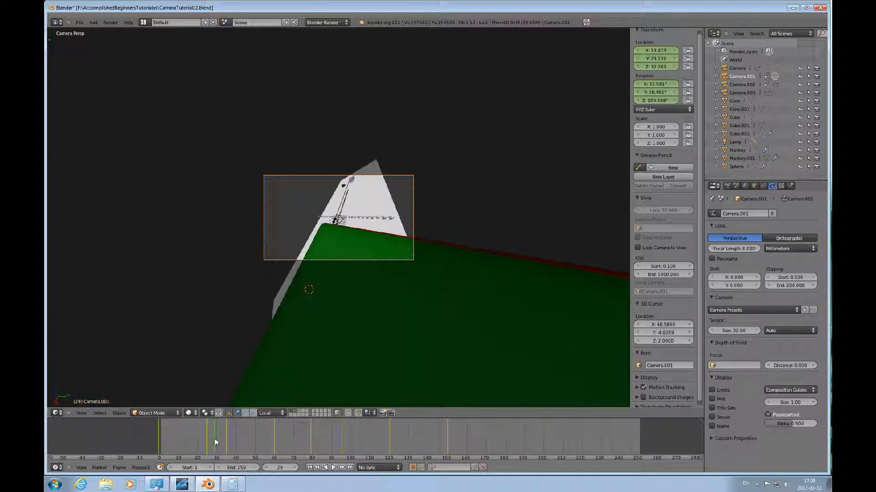
{"action": "left_click", "coordinate": [219, 442]}
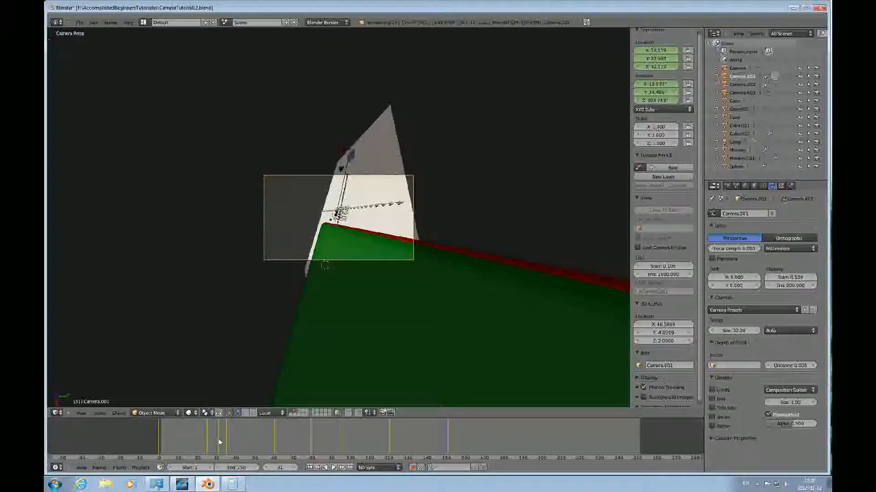
{"action": "left_click", "coordinate": [237, 441]}
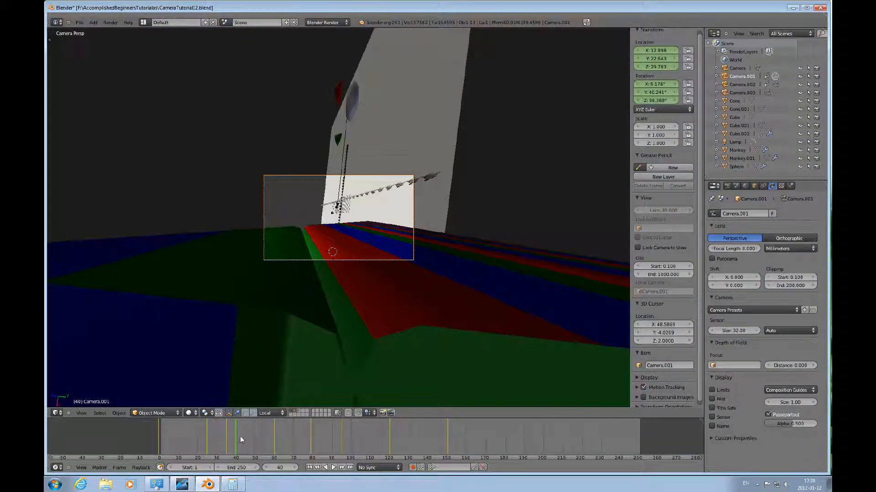
{"action": "left_click", "coordinate": [249, 438]}
{"action": "left_click", "coordinate": [266, 436]}
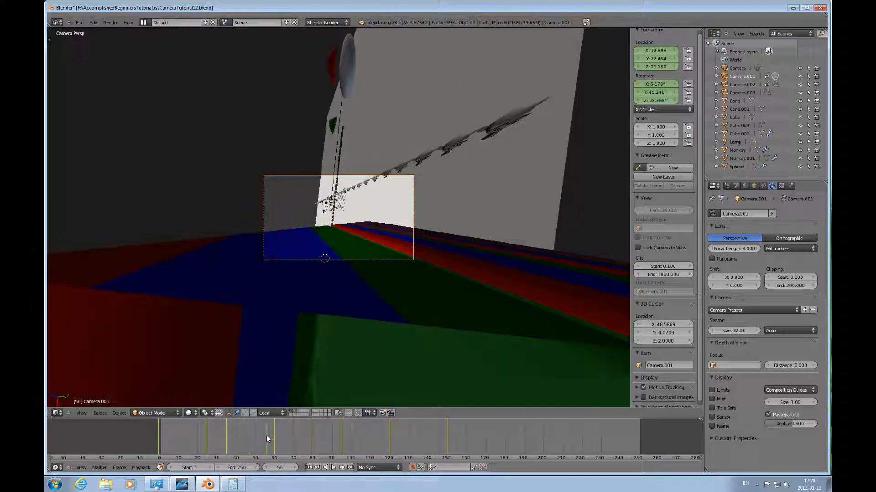
{"action": "left_click", "coordinate": [281, 431]}
{"action": "left_click", "coordinate": [288, 434]}
{"action": "left_click_drag", "start_coordinate": [288, 434], "coordinate": [361, 429]}
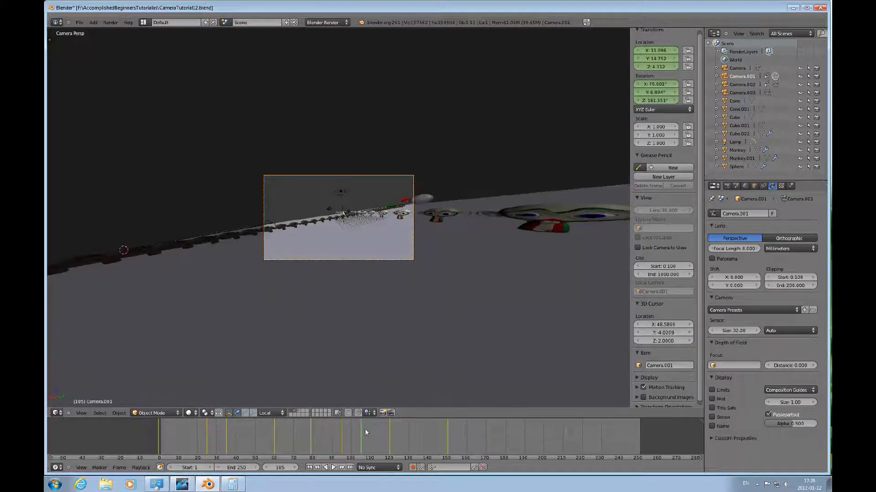
{"action": "left_click", "coordinate": [309, 468]}
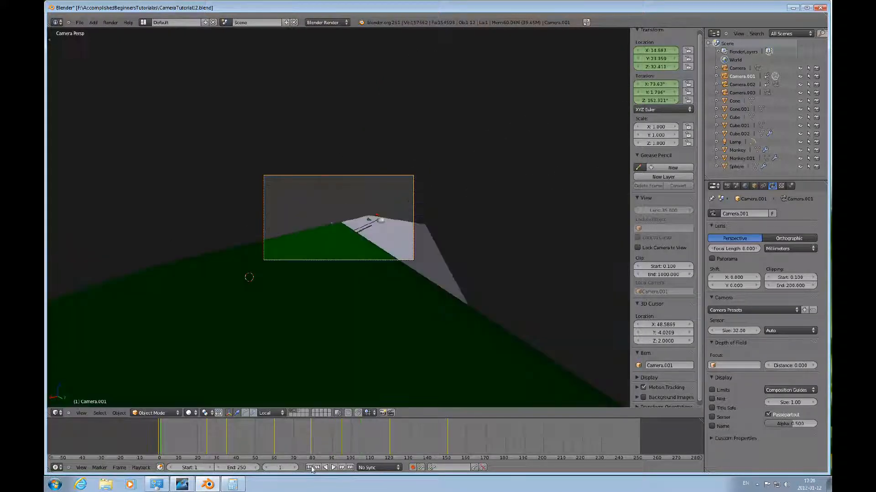
Step: Set Camera.001's focal length to 35 mm
{"action": "left_click", "coordinate": [743, 248]}
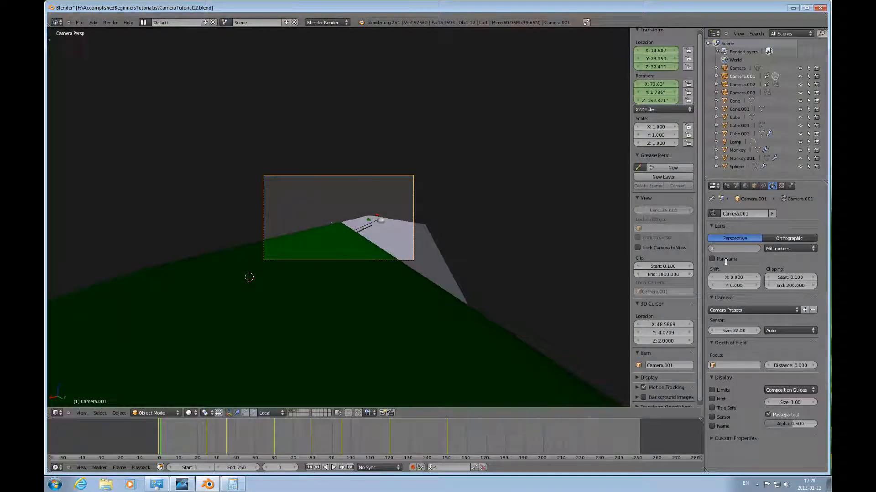
{"action": "type", "text": "35"}
{"action": "key", "text": "Return"}
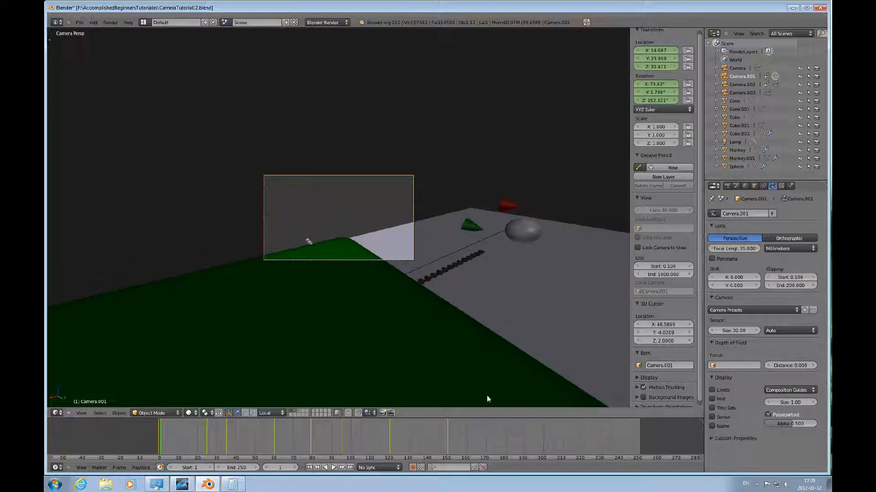
Step: Play the animation through Camera.001 with the 35 mm lens, then stop it and return to frame 1
{"action": "left_click", "coordinate": [333, 467]}
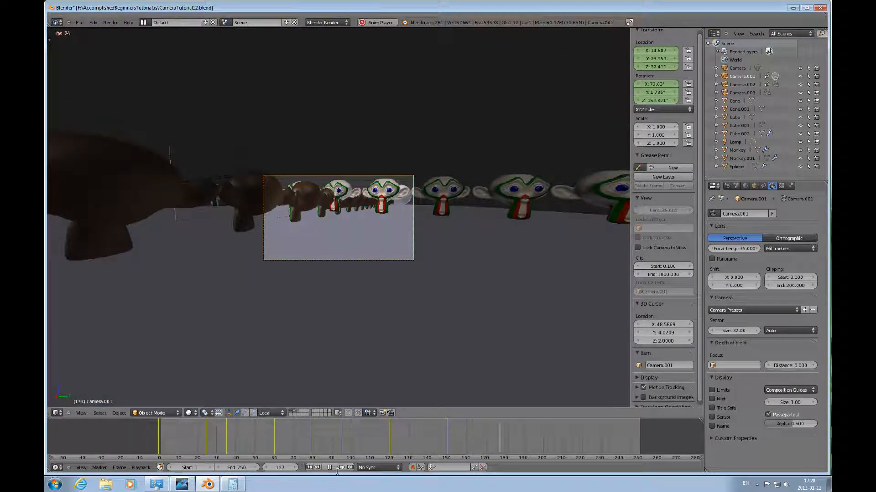
{"action": "left_click", "coordinate": [330, 468]}
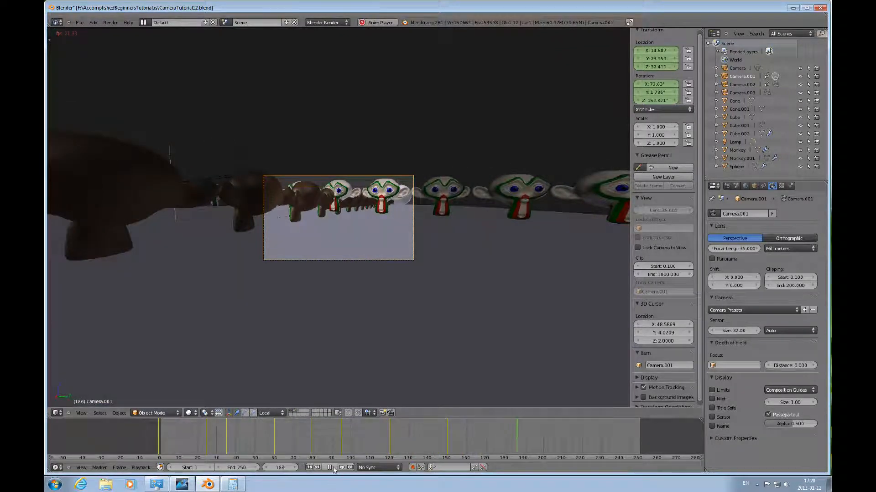
{"action": "left_click", "coordinate": [309, 467]}
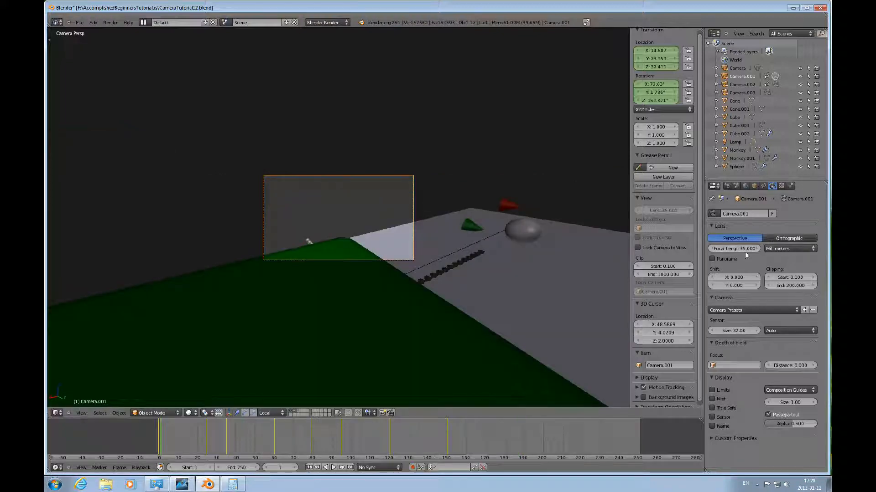
Step: Set Camera.001's focal length to 8 mm
{"action": "left_click_drag", "start_coordinate": [742, 250], "coordinate": [743, 250]}
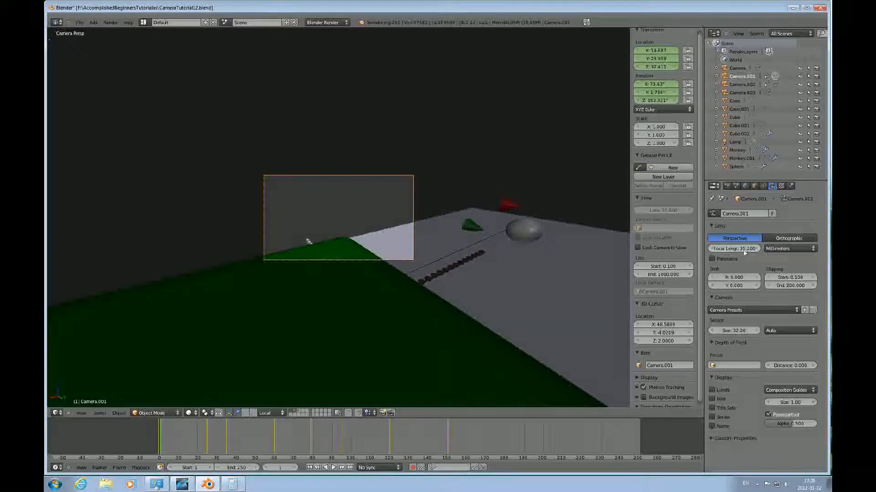
{"action": "left_click", "coordinate": [746, 249]}
{"action": "type", "text": "6"}
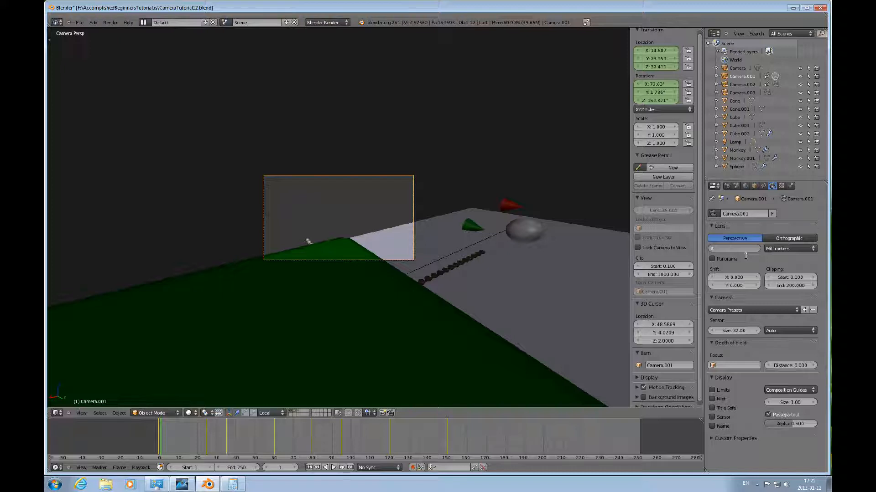
{"action": "key", "text": "Return"}
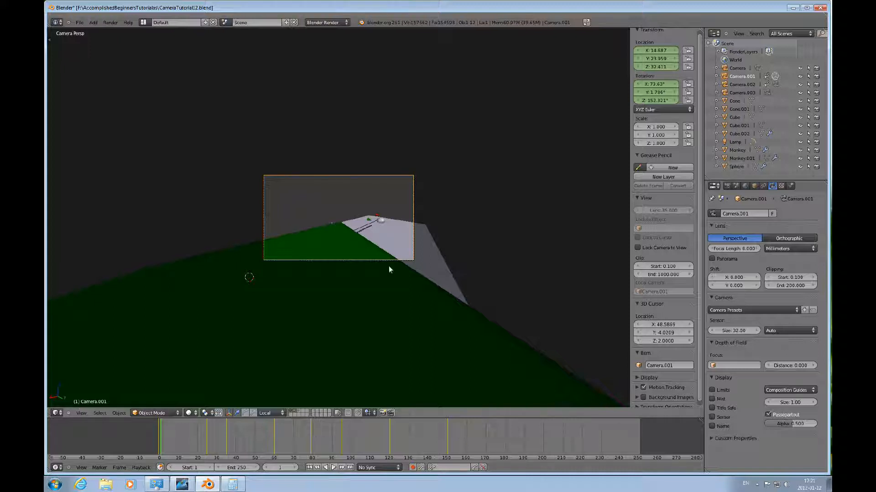
Step: Play the animation through Camera.001 with the 8 mm lens, then stop it and return to frame 1
{"action": "left_click", "coordinate": [333, 467]}
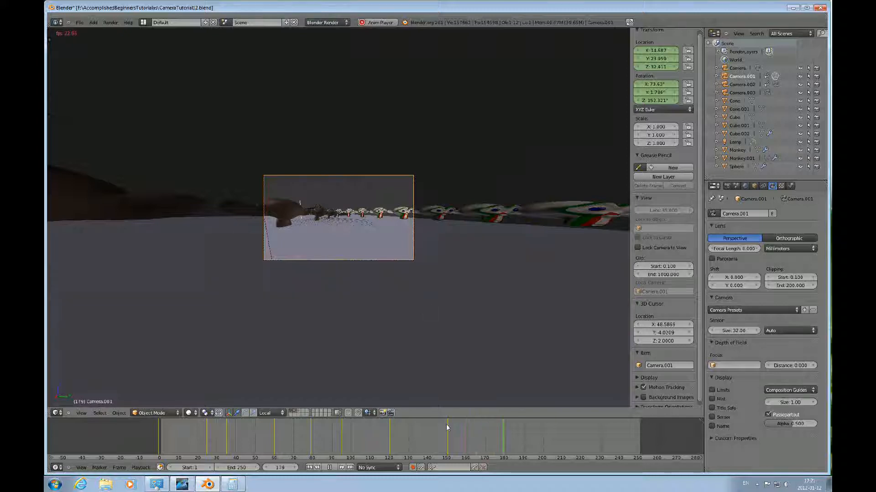
{"action": "left_click", "coordinate": [330, 467]}
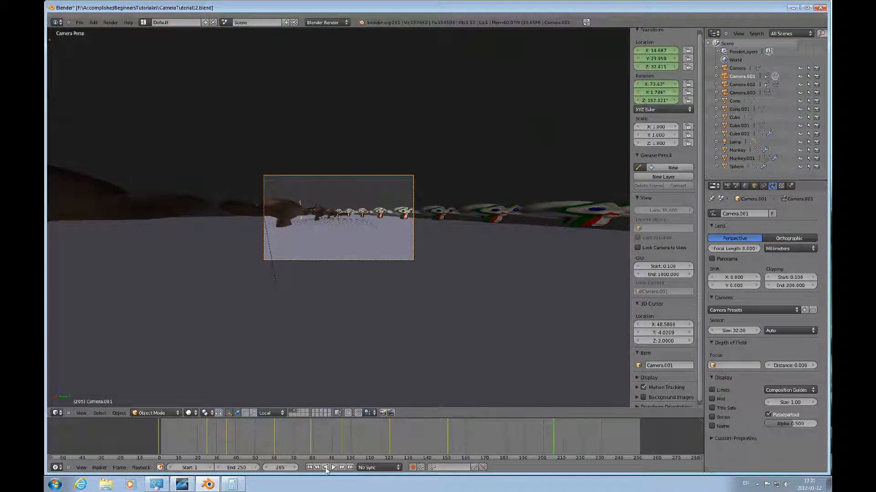
{"action": "left_click", "coordinate": [309, 468]}
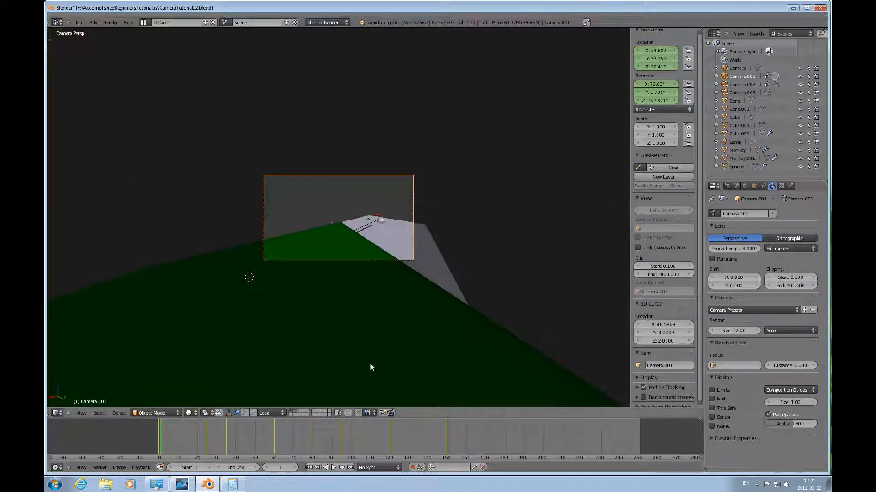
Step: Leave Camera.001's view, select the original Camera object beside the striped tower, and make it the active camera view
{"action": "scroll", "coordinate": [330, 306], "scroll_direction": "down", "scroll_amount": 2}
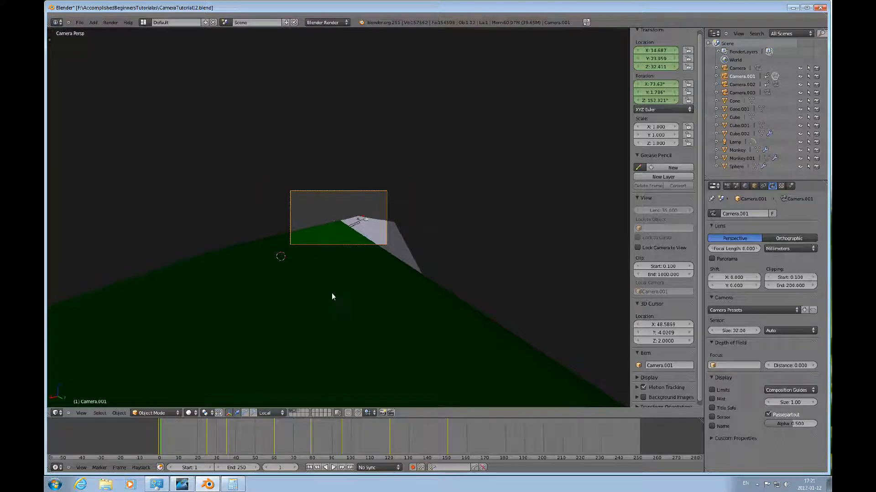
{"action": "middle_click_drag", "start_coordinate": [332, 296], "coordinate": [228, 330]}
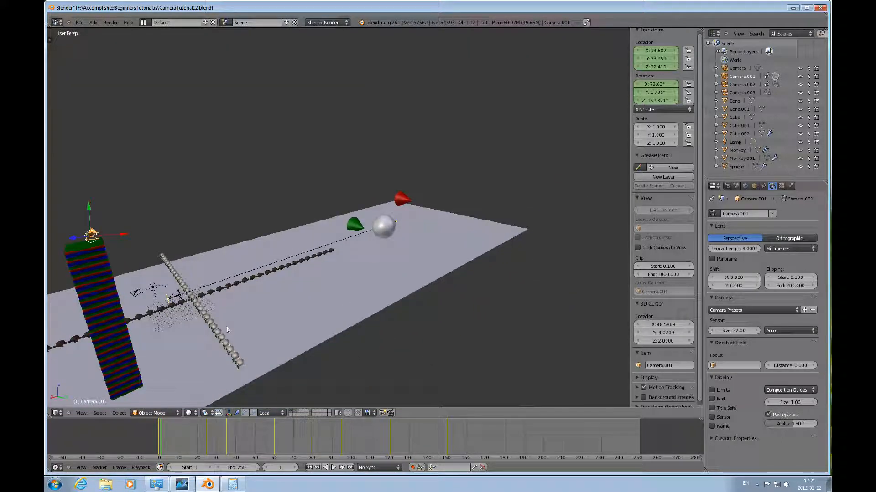
{"action": "right_click", "coordinate": [137, 294]}
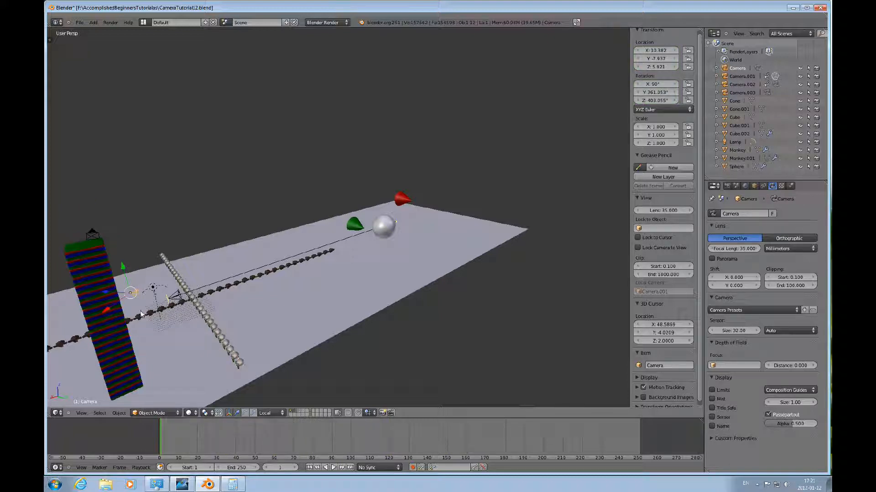
{"action": "key", "text": "ctrl+KP_0"}
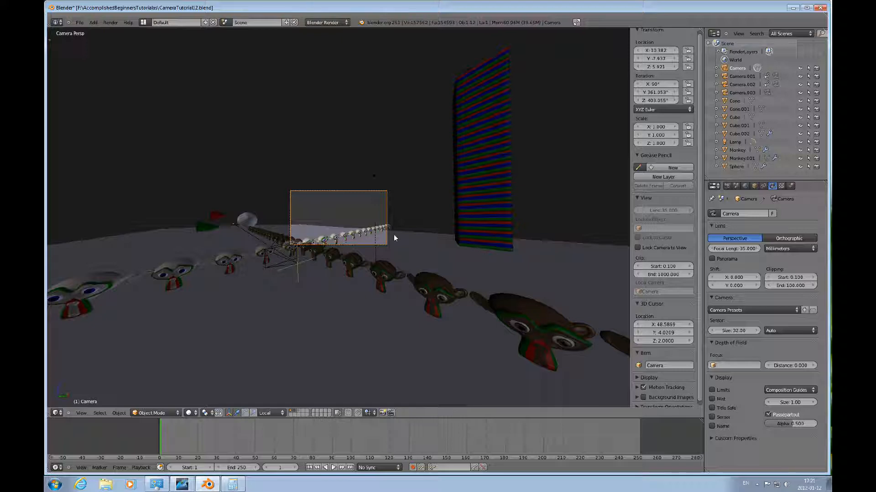
Step: Try rotating Camera around its local X axis in camera view, and undo the rotation
{"action": "key", "text": "r"}
{"action": "key", "text": "x"}
{"action": "key", "text": "x"}
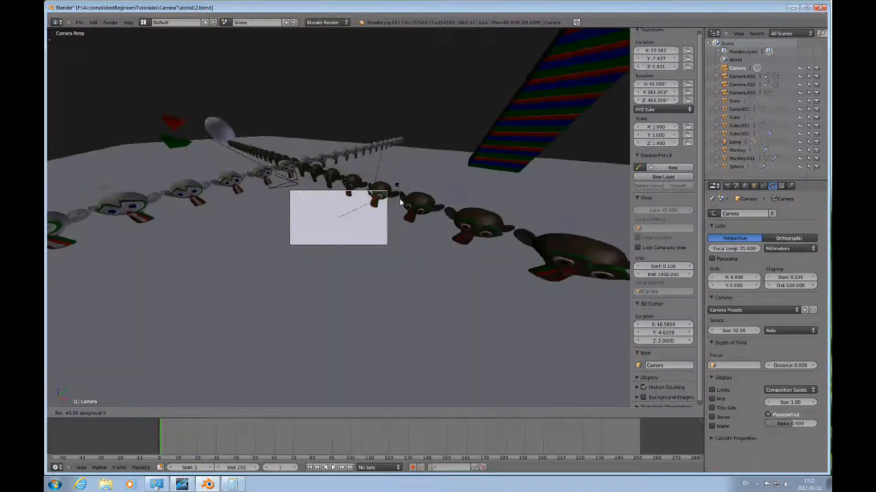
{"action": "left_click", "coordinate": [399, 238]}
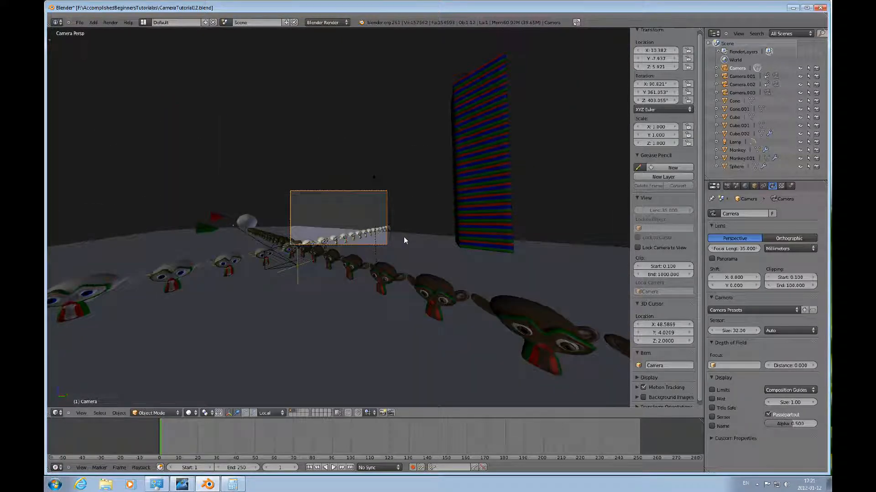
{"action": "key", "text": "ctrl+z"}
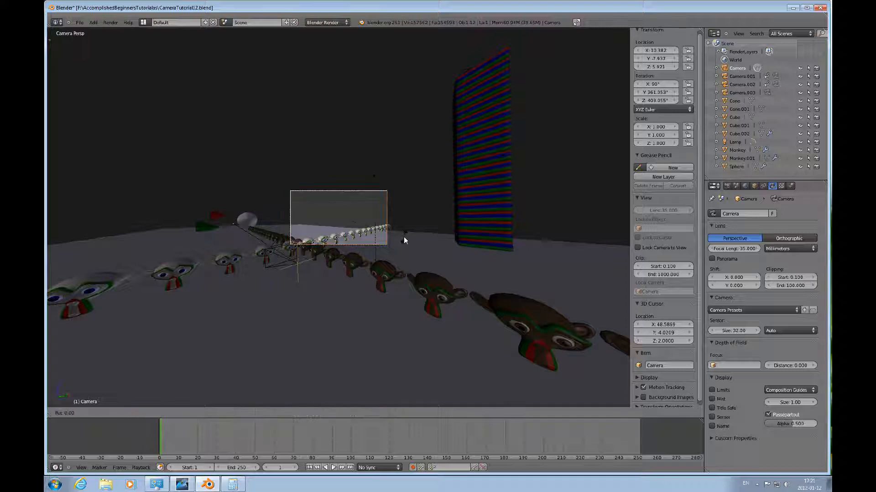
Step: Try rotating Camera around the global Y axis in camera view, and undo the rotation
{"action": "key", "text": "r"}
{"action": "key", "text": "y"}
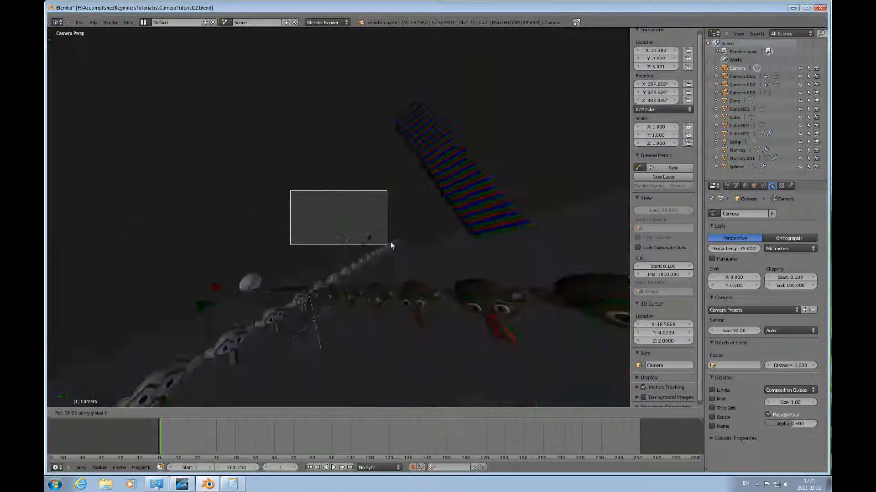
{"action": "left_click", "coordinate": [411, 239]}
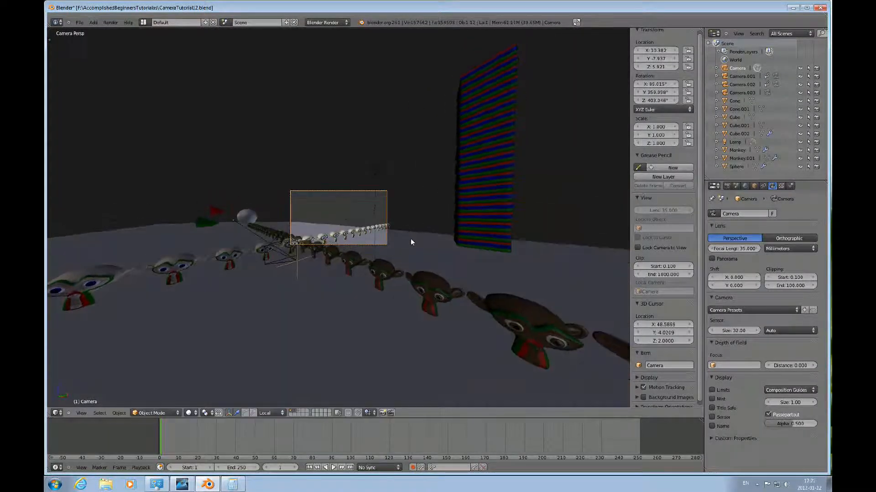
{"action": "key", "text": "ctrl+z"}
Step: Show the object tools and rotate Camera about 3.3° around the global Z axis
{"action": "key", "text": "t"}
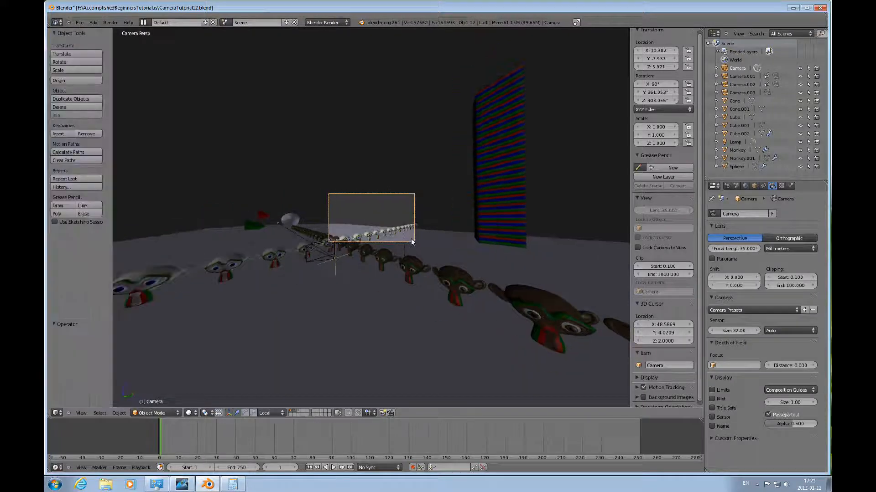
{"action": "left_click", "coordinate": [411, 239]}
{"action": "key", "text": "r"}
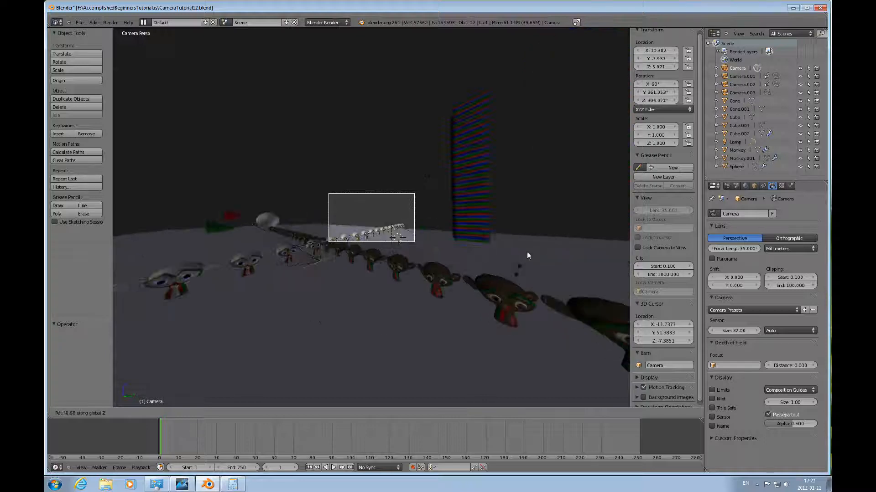
{"action": "left_click", "coordinate": [455, 266]}
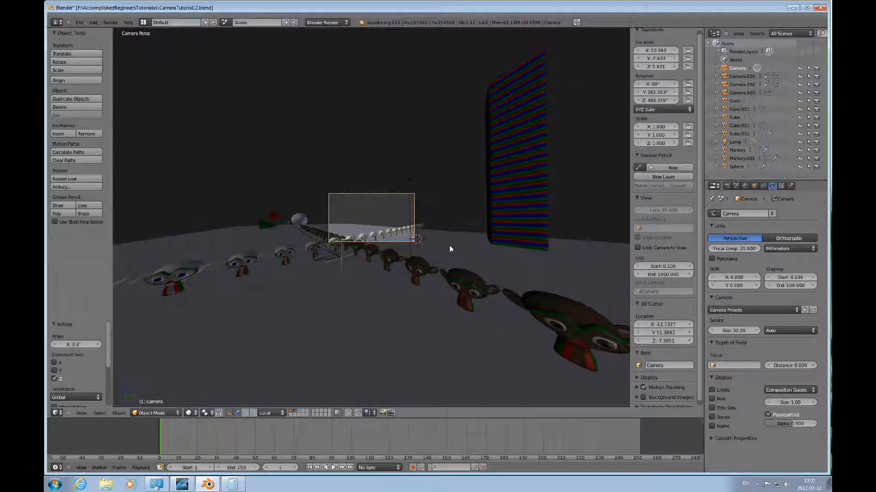
Step: Move Camera freely in its own view to about X 6.614, Y -11.888, Z 4.813
{"action": "key", "text": "g"}
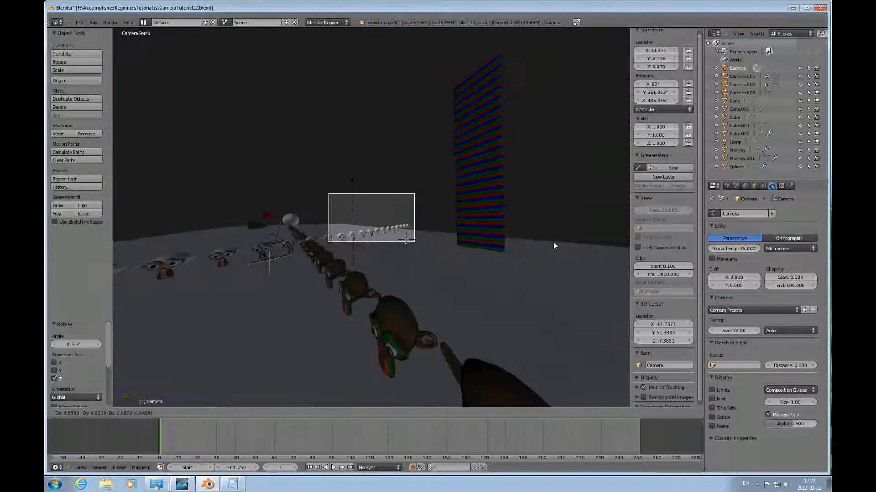
{"action": "left_click", "coordinate": [397, 243]}
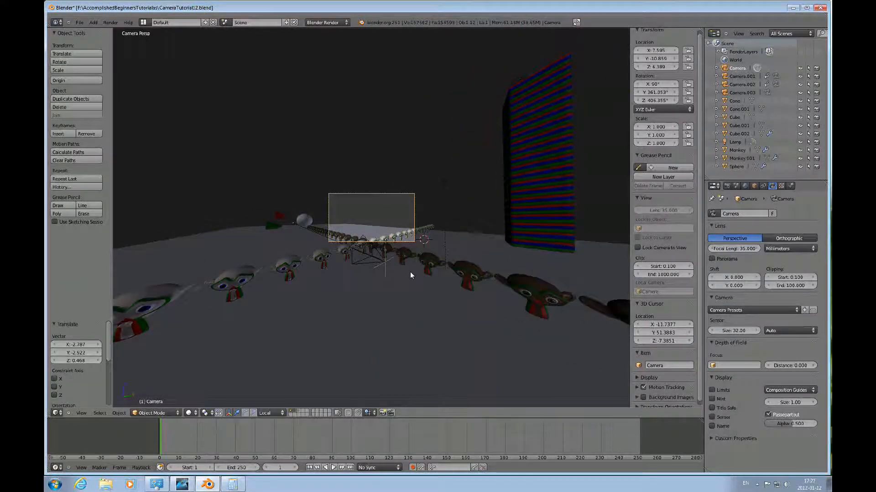
{"action": "key", "text": "g"}
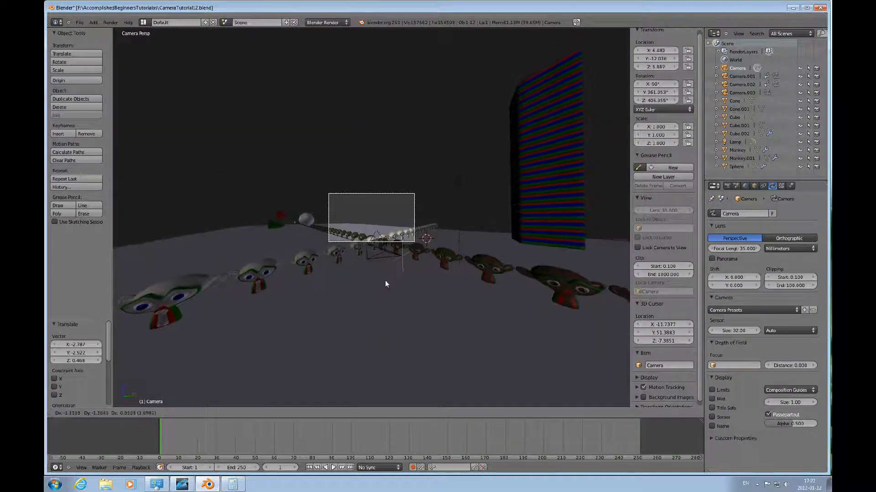
{"action": "left_click", "coordinate": [390, 298]}
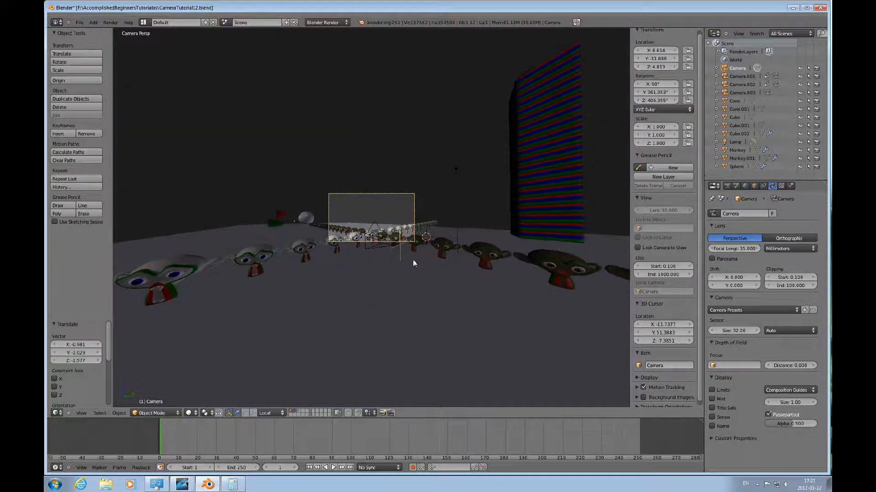
Step: Roll Camera about -2.8° in its own view, and rotate it about -0.36° around its local Z axis
{"action": "key", "text": "r"}
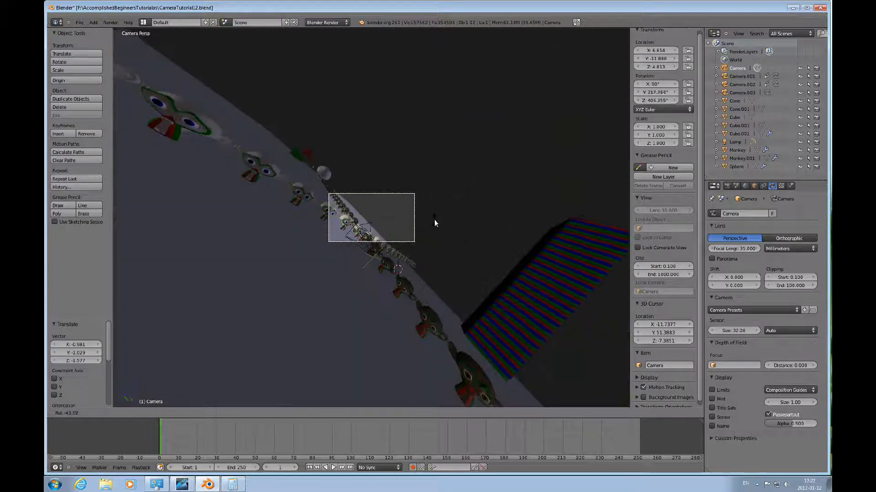
{"action": "left_click", "coordinate": [410, 252]}
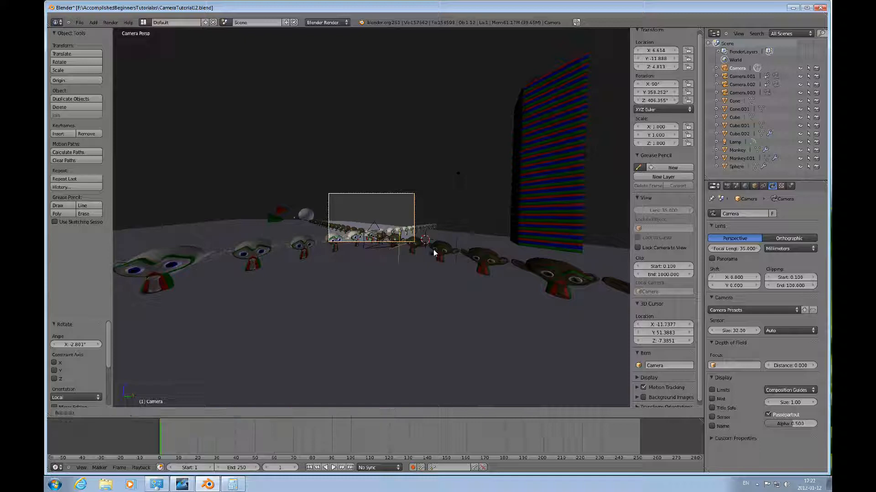
{"action": "key", "text": "r"}
{"action": "key", "text": "z"}
{"action": "key", "text": "z"}
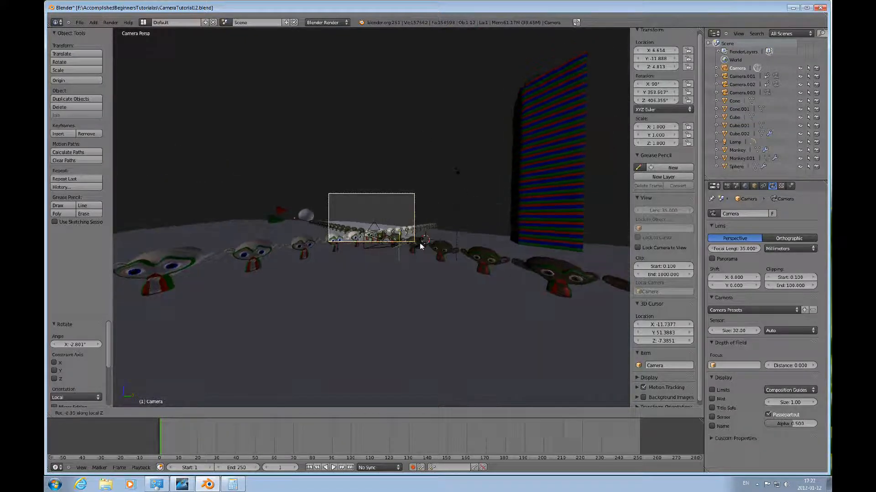
{"action": "left_click", "coordinate": [421, 244]}
Step: Move Camera far backward along its local Z axis to about X 67.785, Y -70.232
{"action": "key", "text": "g"}
{"action": "key", "text": "z"}
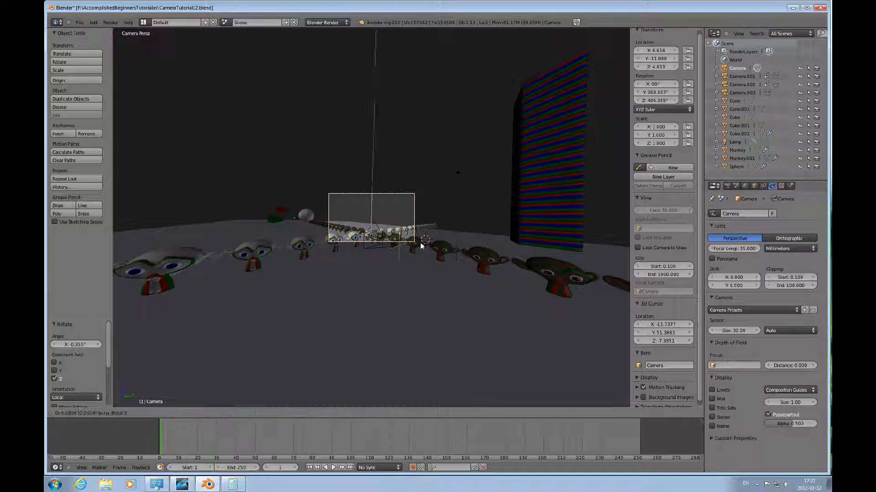
{"action": "key", "text": "z"}
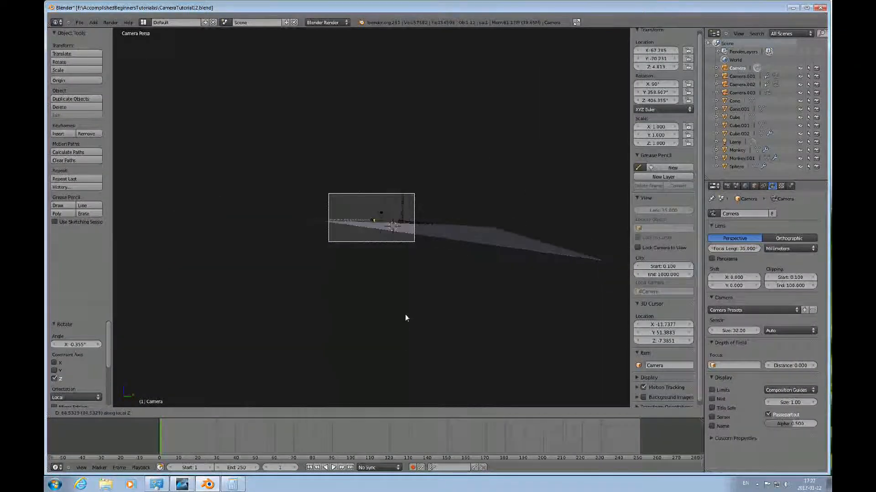
{"action": "left_click", "coordinate": [415, 290]}
Step: From the top view, move Camera forward along its local Z axis to about X 8.237, Y -13.436
{"action": "key", "text": "KP_7"}
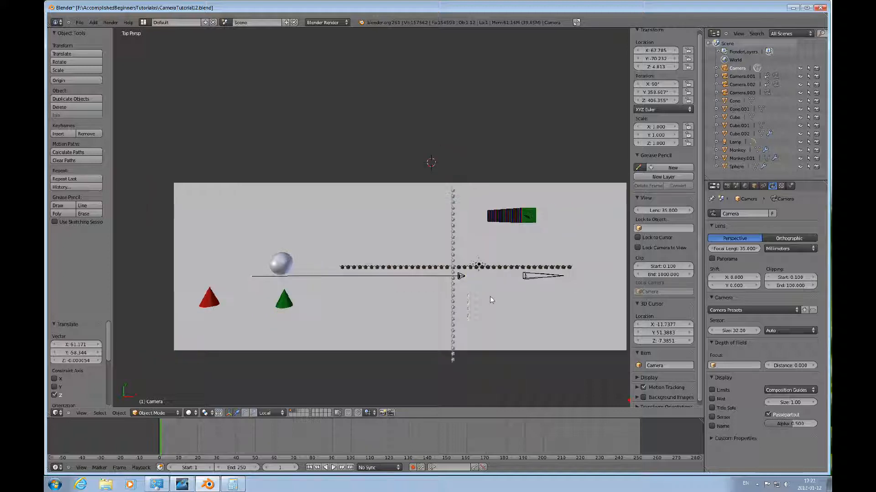
{"action": "scroll", "coordinate": [487, 287], "scroll_direction": "down", "scroll_amount": 3}
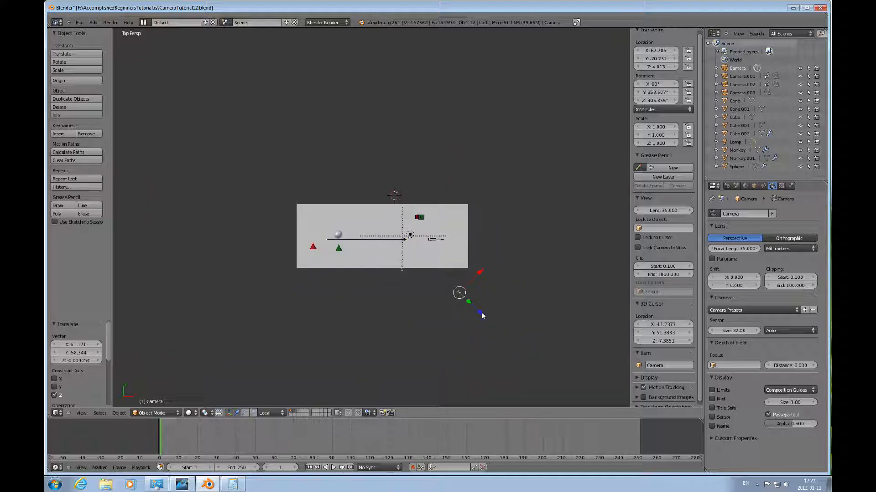
{"action": "key", "text": "g"}
{"action": "key", "text": "z"}
{"action": "key", "text": "z"}
{"action": "left_click", "coordinate": [448, 281]}
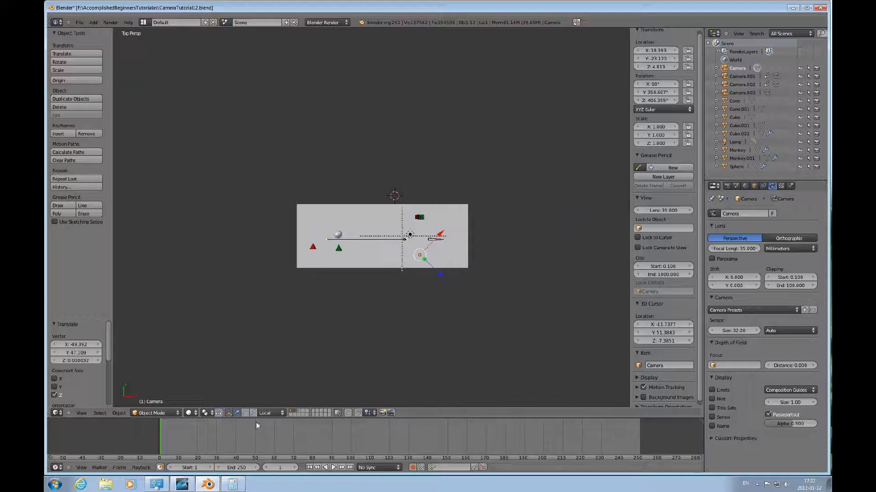
{"action": "left_click_drag", "start_coordinate": [442, 279], "coordinate": [432, 269]}
Step: Nudge Camera slightly along its local X axis to about X 8.181, Y -13.494
{"action": "middle_click_drag", "start_coordinate": [365, 301], "coordinate": [431, 263]}
{"action": "scroll", "coordinate": [430, 262], "scroll_direction": "up", "scroll_amount": 8}
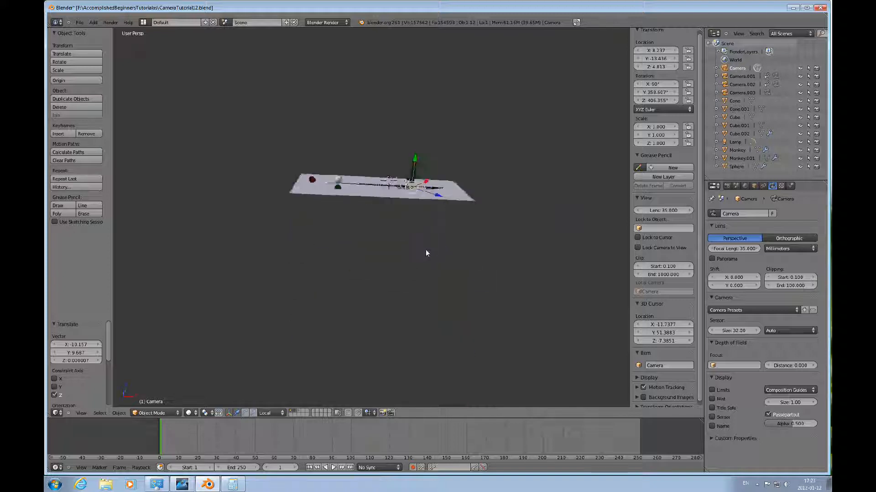
{"action": "middle_click_drag", "start_coordinate": [462, 238], "coordinate": [529, 274]}
{"action": "mouse_move", "coordinate": [558, 254]}
{"action": "left_mouse_down"}
{"action": "mouse_move", "coordinate": [589, 239]}
{"action": "mouse_move", "coordinate": [558, 257]}
{"action": "left_mouse_up"}
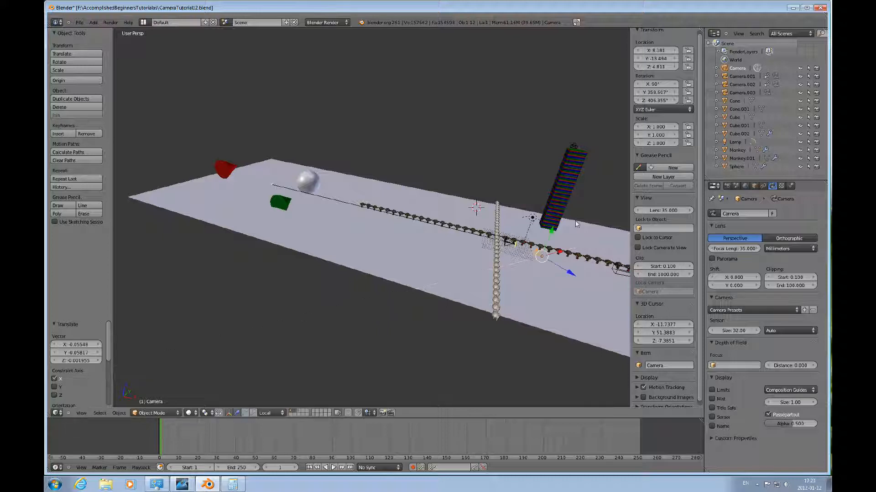
{"action": "scroll", "coordinate": [574, 228], "scroll_direction": "down", "scroll_amount": 2}
{"action": "mouse_move", "coordinate": [551, 262]}
{"action": "middle_mouse_down"}
{"action": "mouse_move", "coordinate": [522, 270]}
{"action": "mouse_move", "coordinate": [537, 258]}
{"action": "middle_mouse_up"}
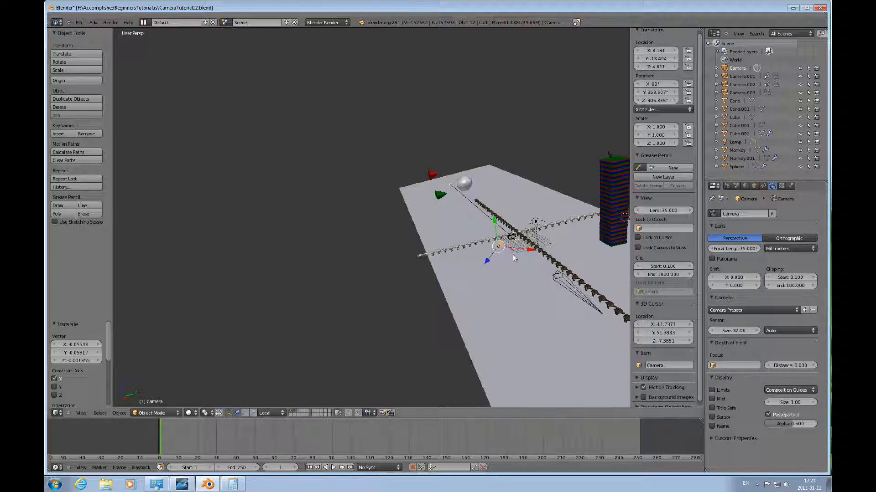
{"action": "scroll", "coordinate": [564, 257], "scroll_direction": "down", "scroll_amount": 5, "text": "shift"}
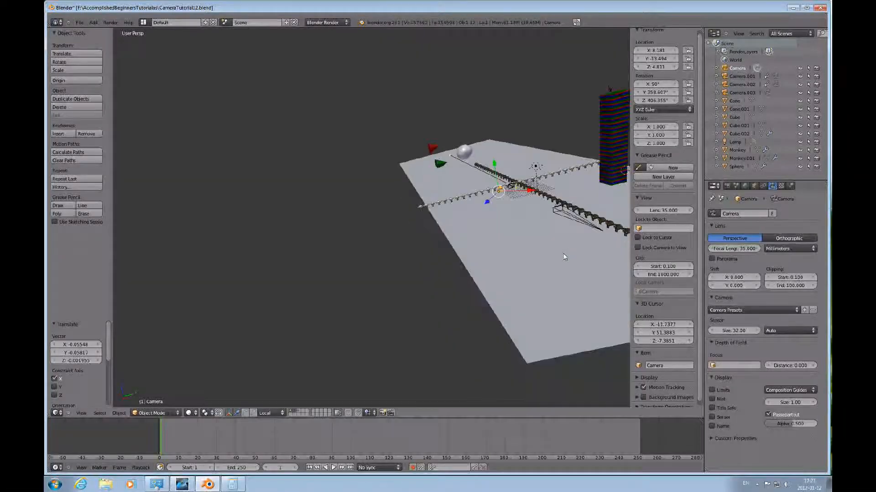
{"action": "scroll", "coordinate": [564, 257], "scroll_direction": "up", "scroll_amount": 3, "text": "shift"}
{"action": "scroll", "coordinate": [564, 256], "scroll_direction": "up", "scroll_amount": 3, "text": "ctrl"}
{"action": "scroll", "coordinate": [564, 257], "scroll_direction": "up", "scroll_amount": 2, "text": "ctrl"}
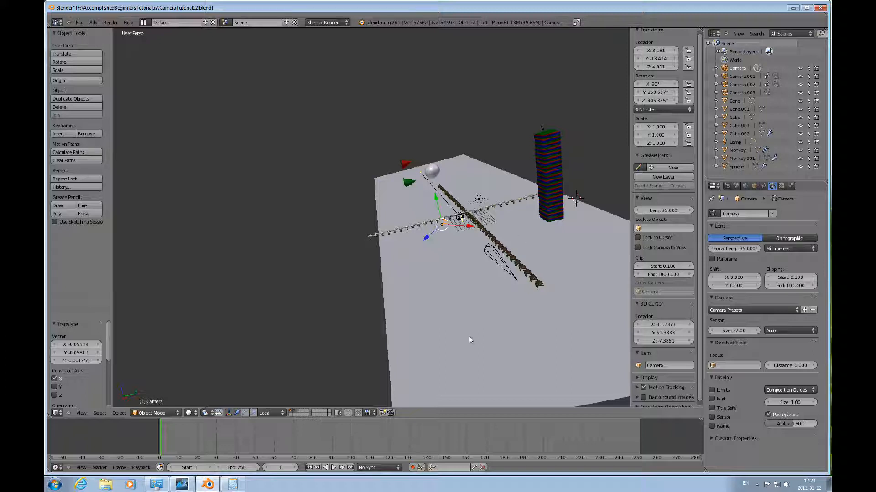
{"action": "left_click", "coordinate": [178, 486]}
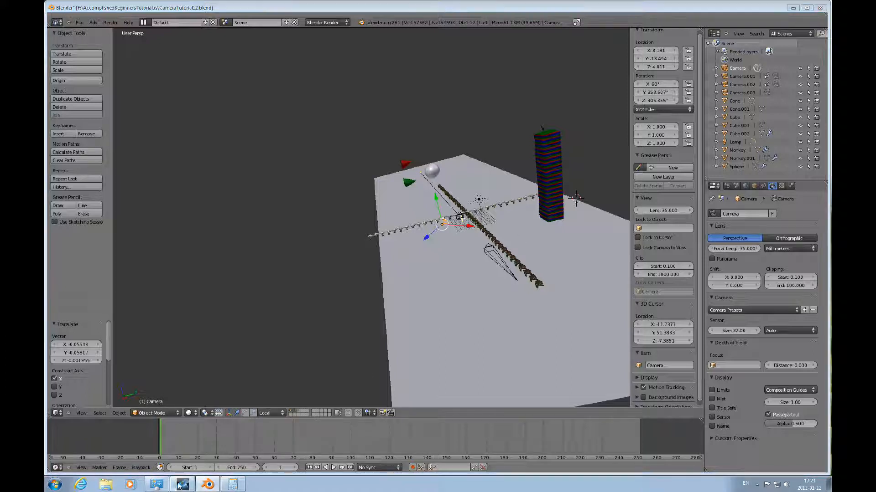